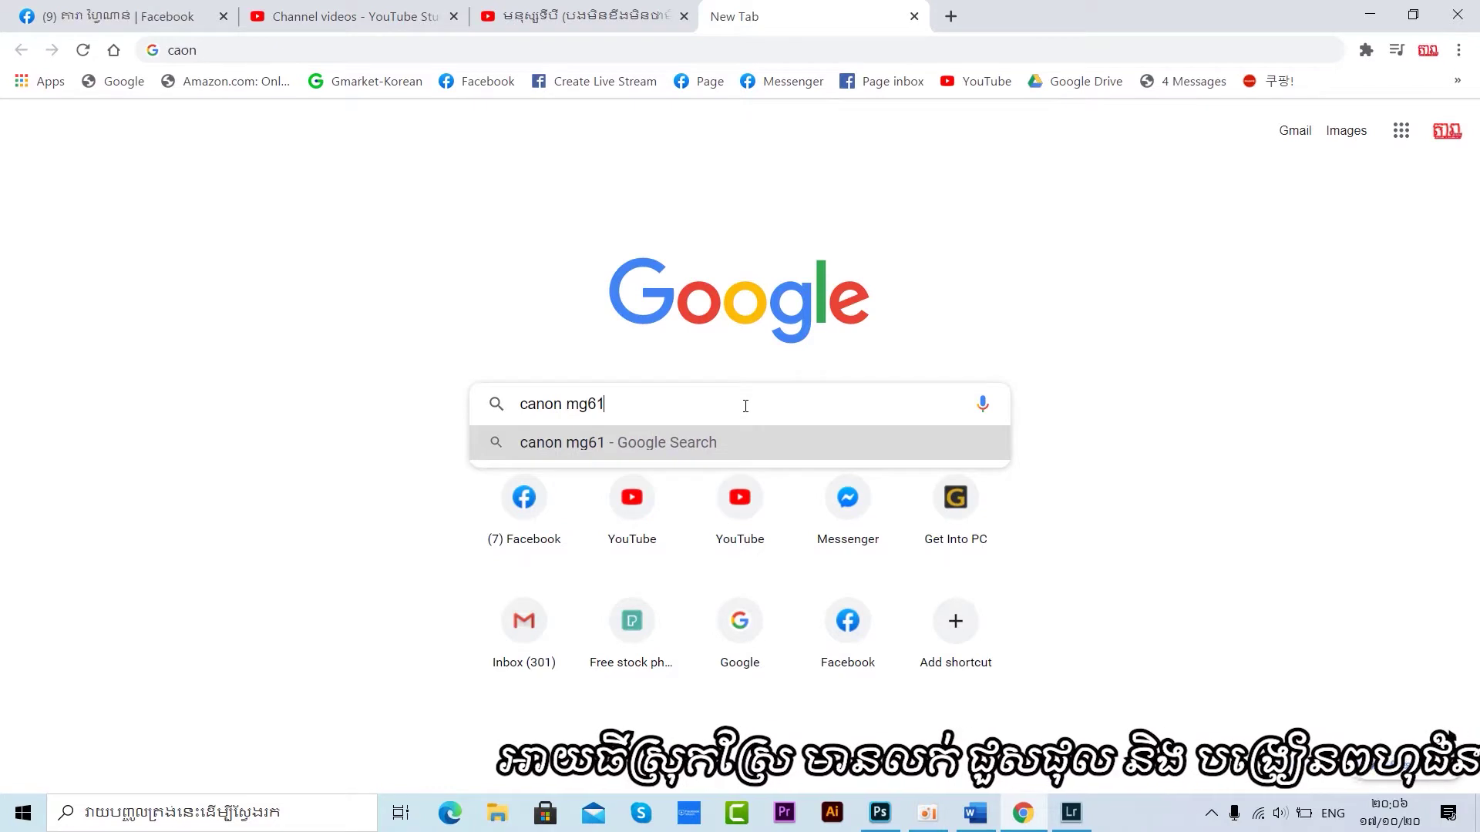
Search Google for "canon mg6130 printer driver"
text(d)
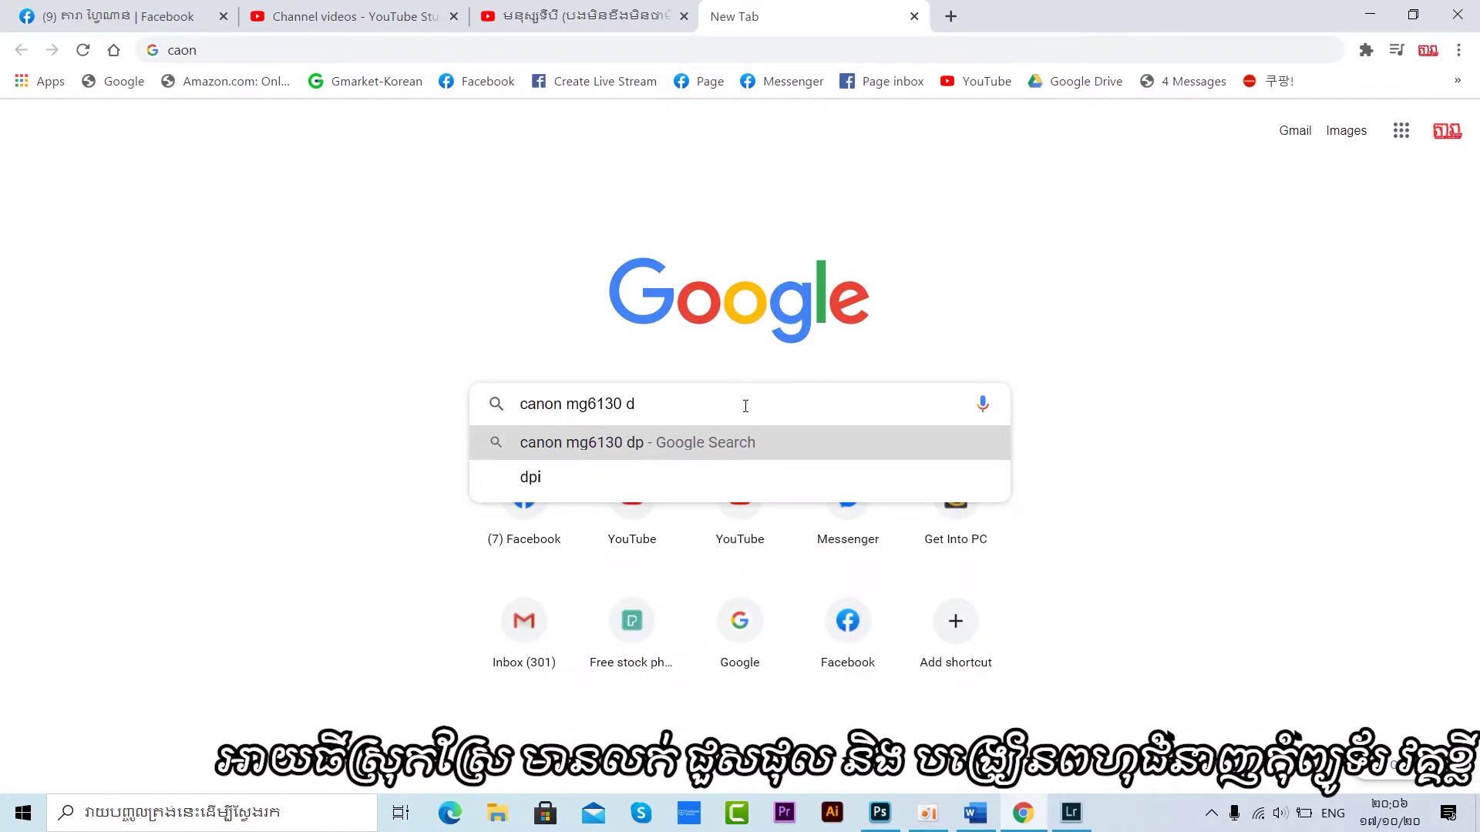
key(BackSpace)
text(prin)
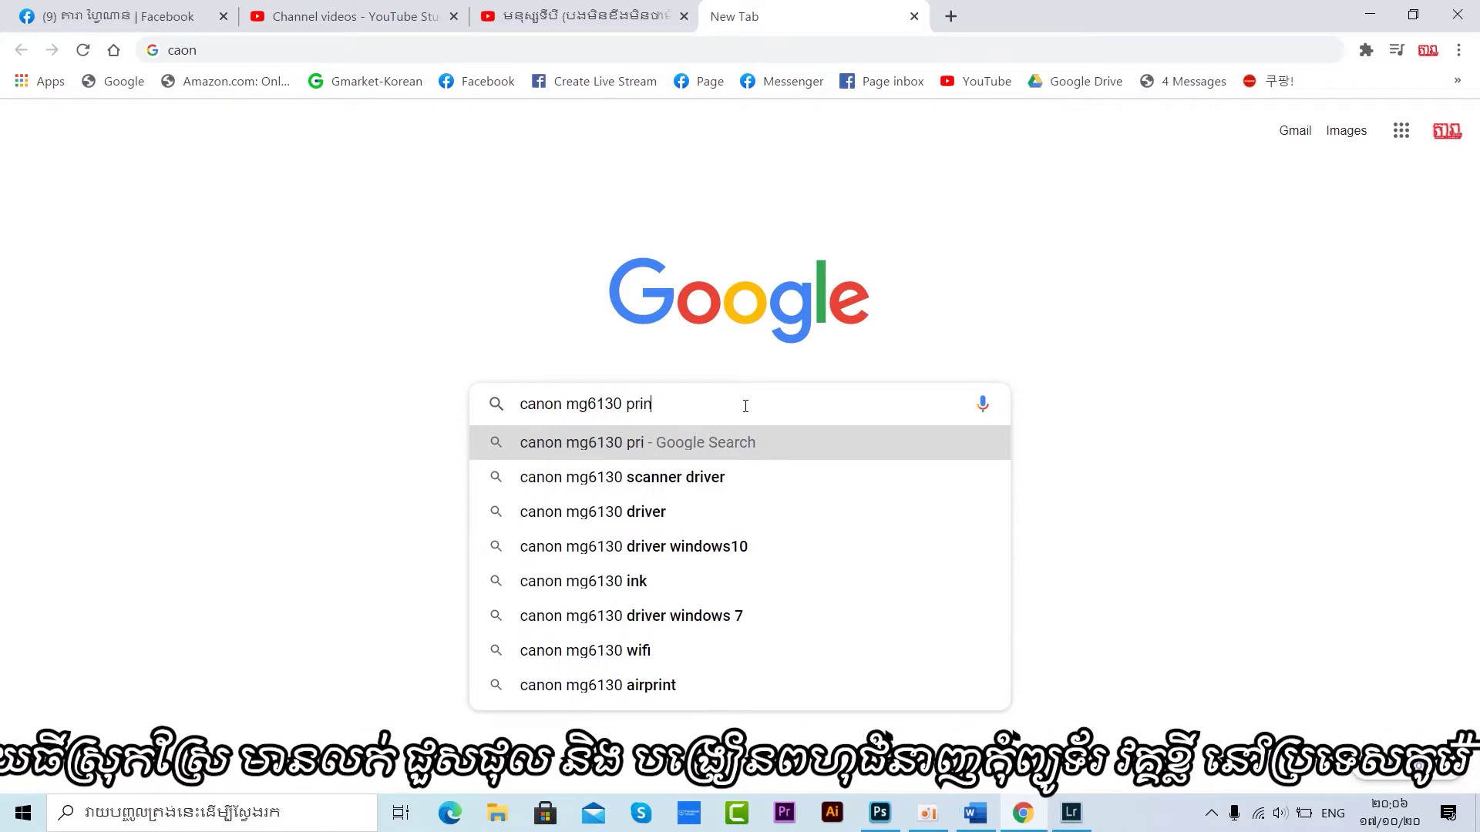
text(ter driver)
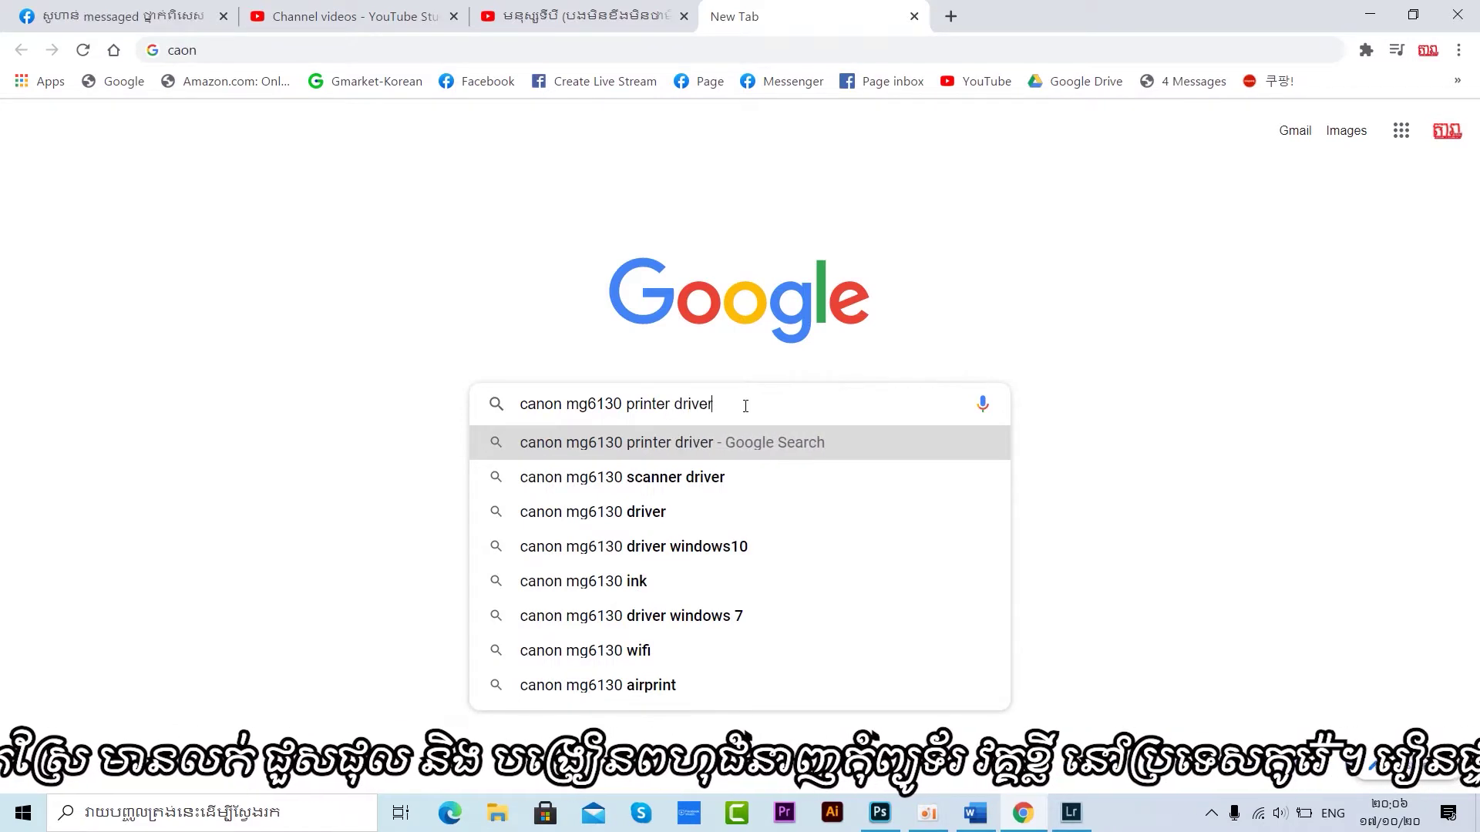
key(Return)
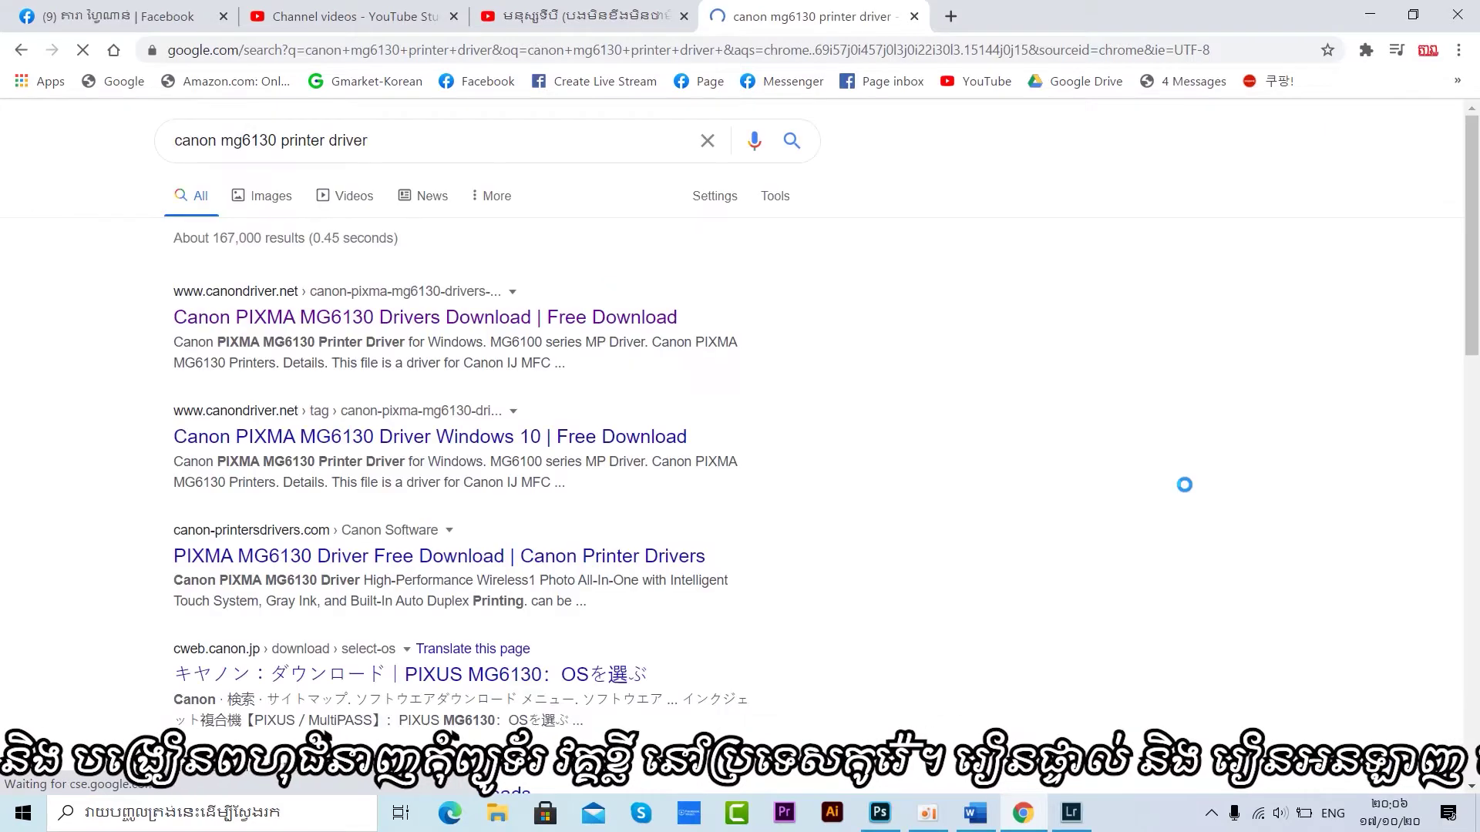
Open the canondriver.net result for Canon PIXMA MG6130 Drivers Download in a new tab and switch to it
right_click(386, 317)
click(417, 334)
click(1010, 7)
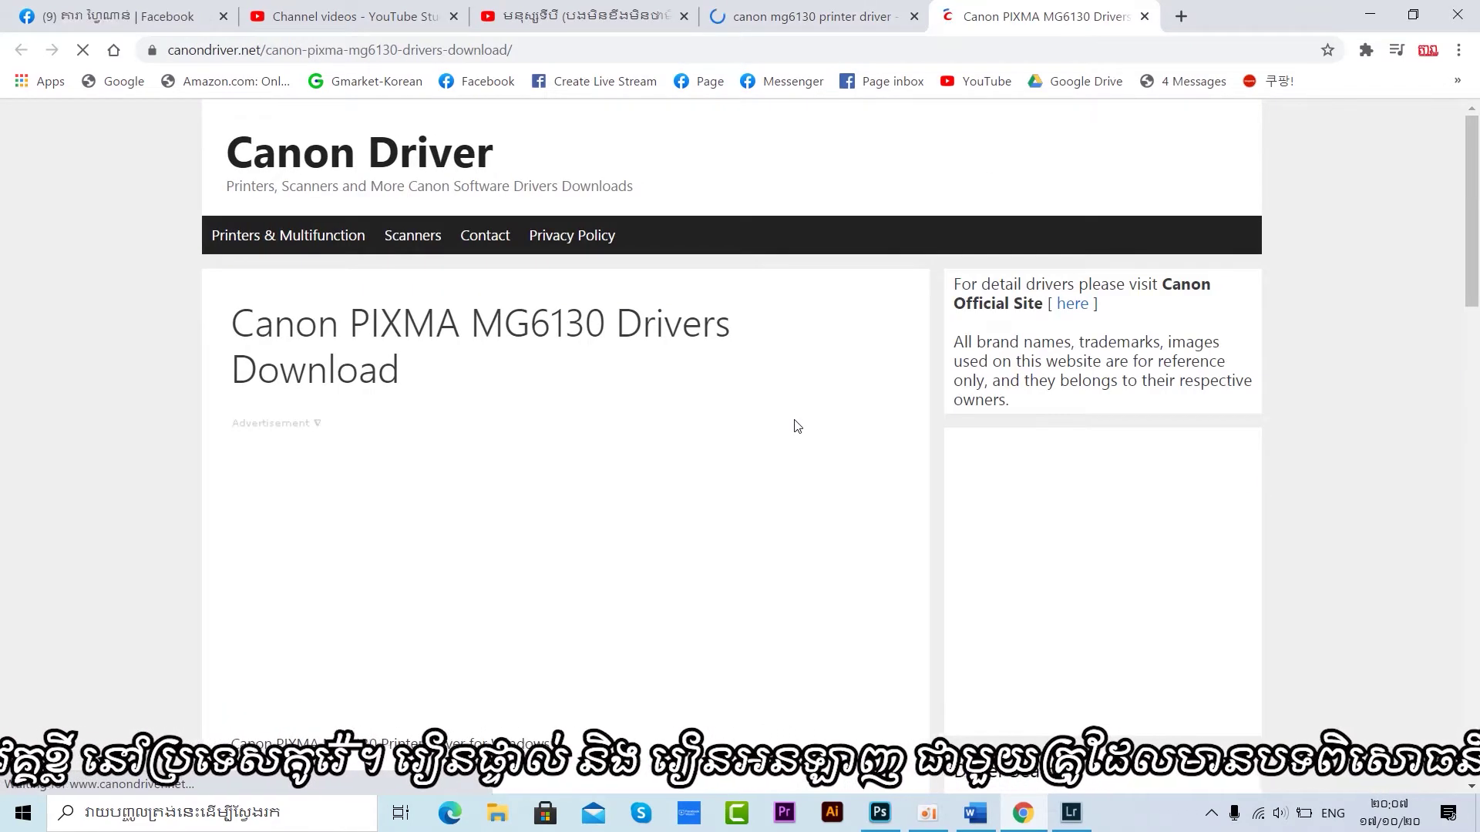
Download the MG6100 series MP Driver for Windows from the page, leaving the browser minimized while it downloads
scroll(797, 426, down, 7)
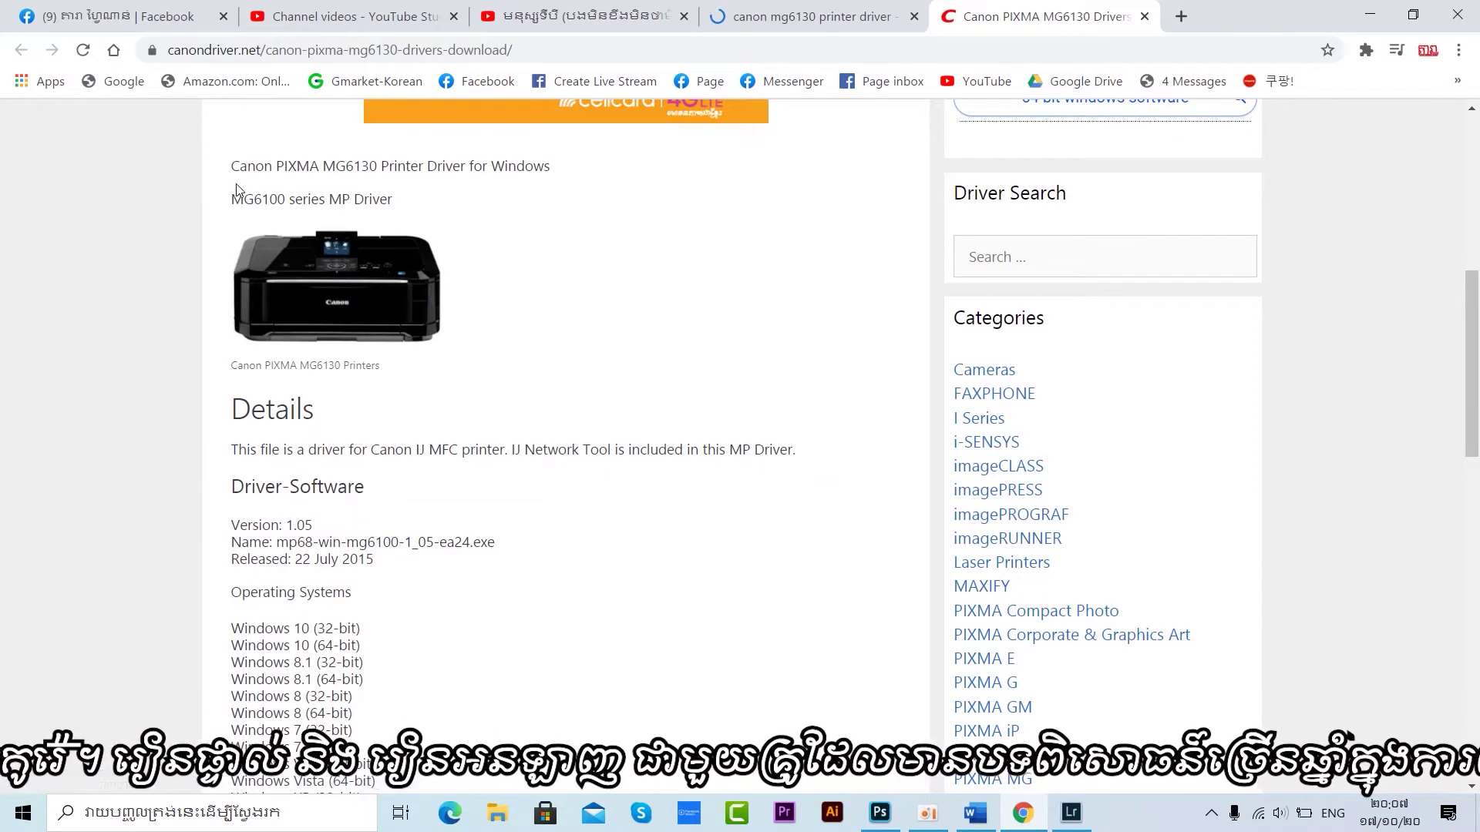
scroll(562, 363, down, 5)
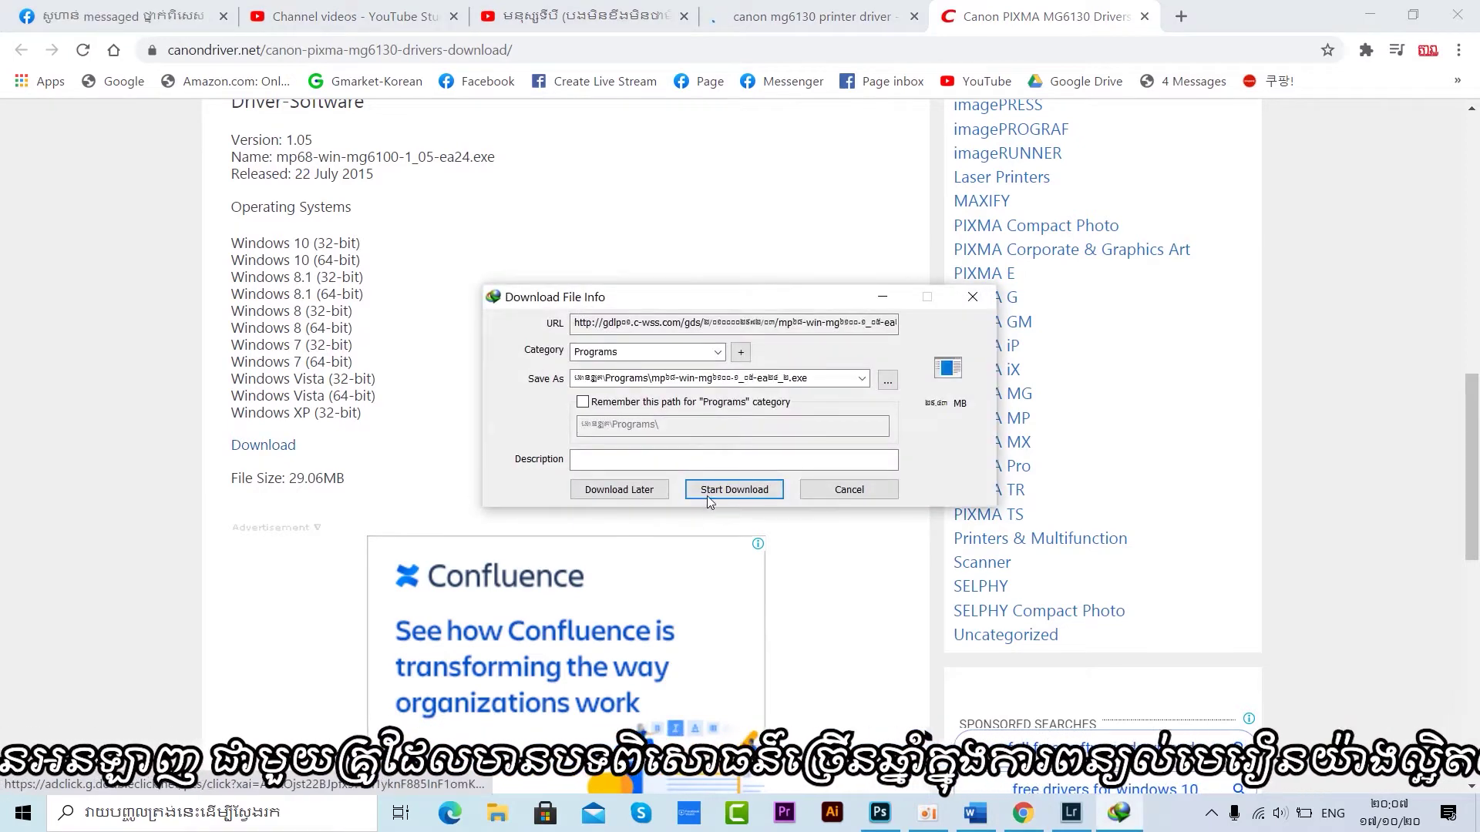
click(709, 495)
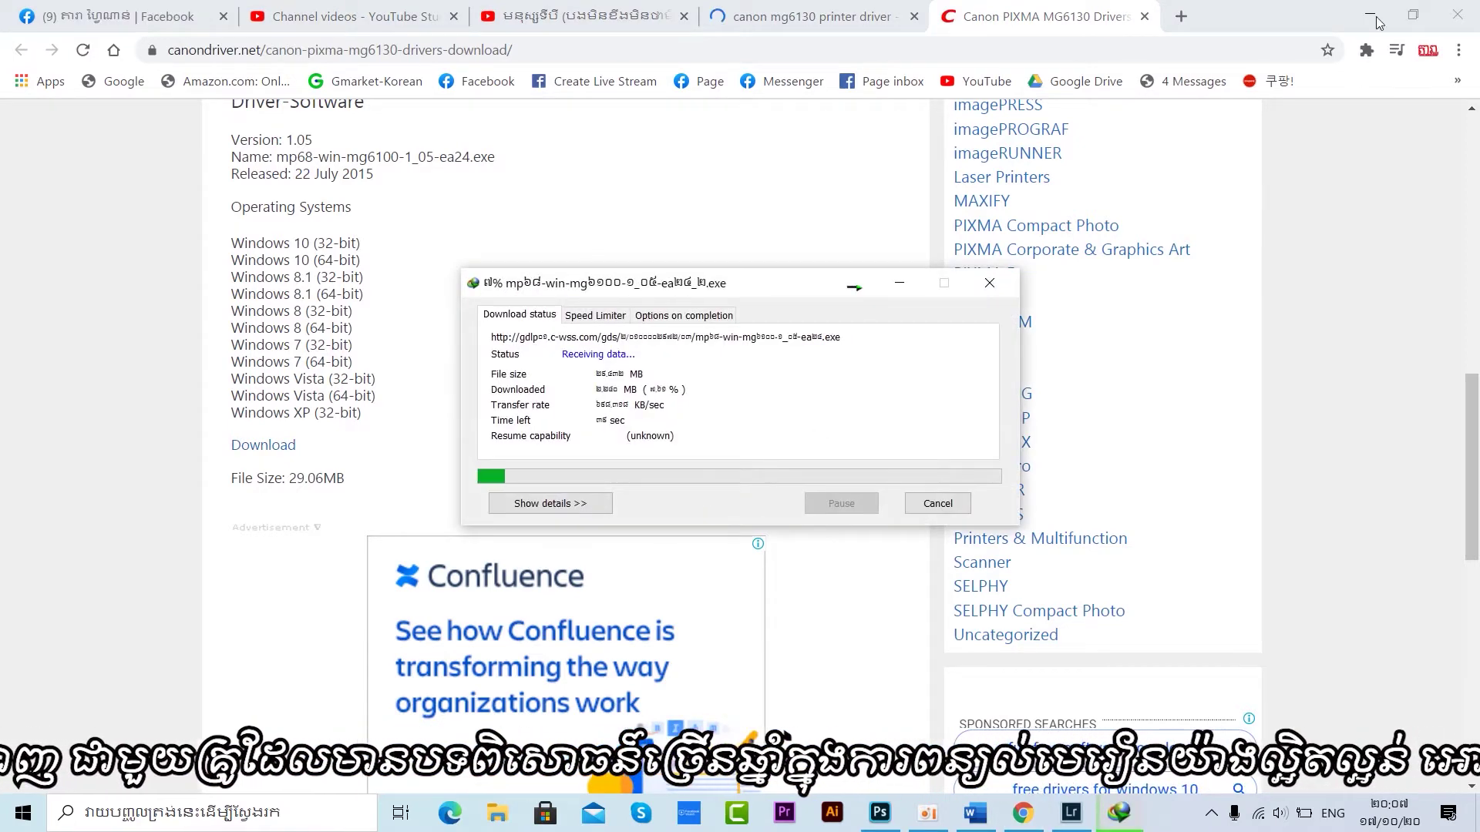
click(1375, 9)
drag(620, 287, 867, 101)
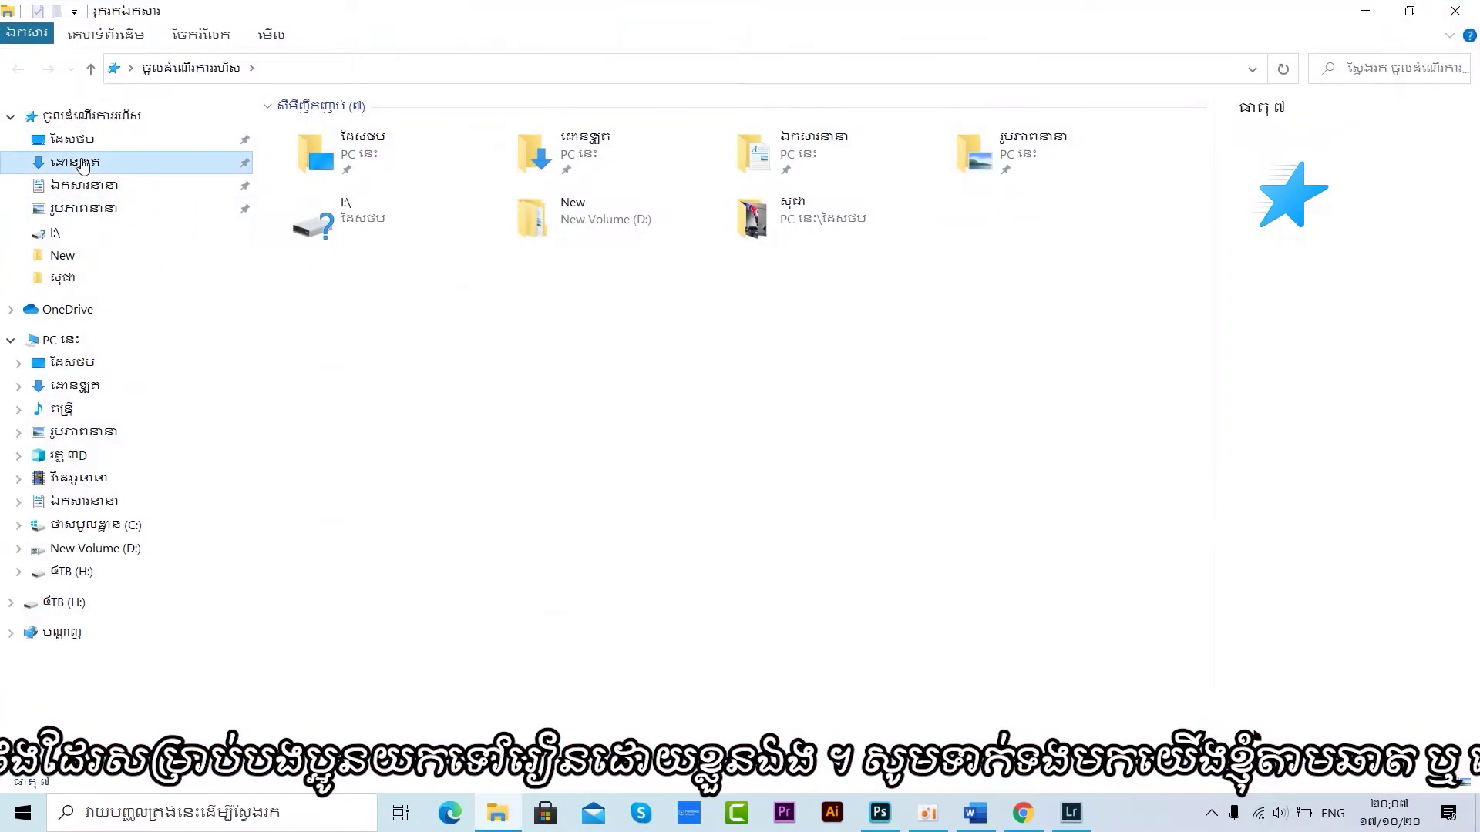
Look through the Programs folder in Downloads for the driver installer, then minimize the folder window
scroll(552, 383, down, 4)
scroll(552, 383, up, 4)
double_click(343, 189)
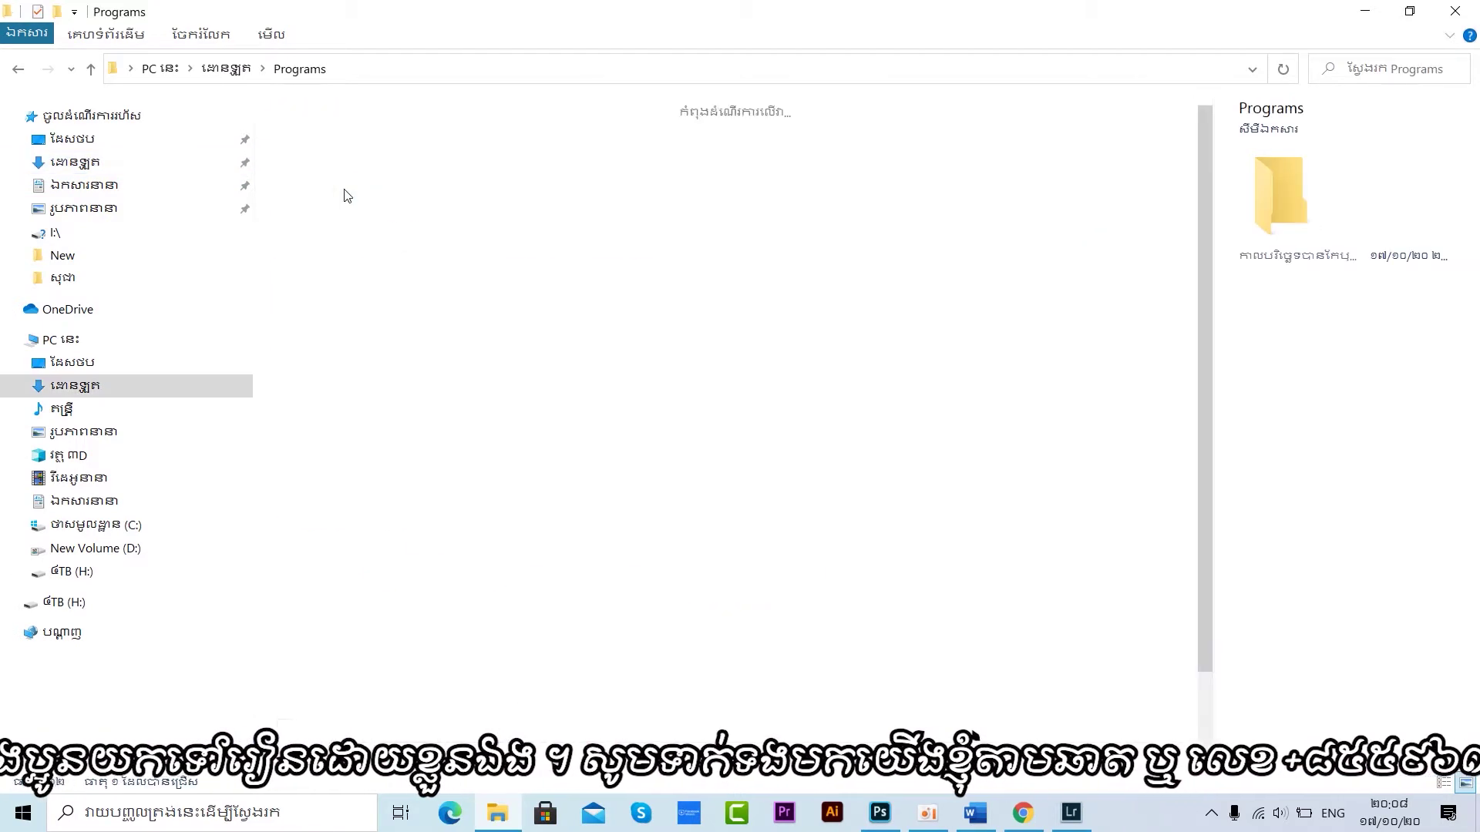
scroll(691, 329, down, 2)
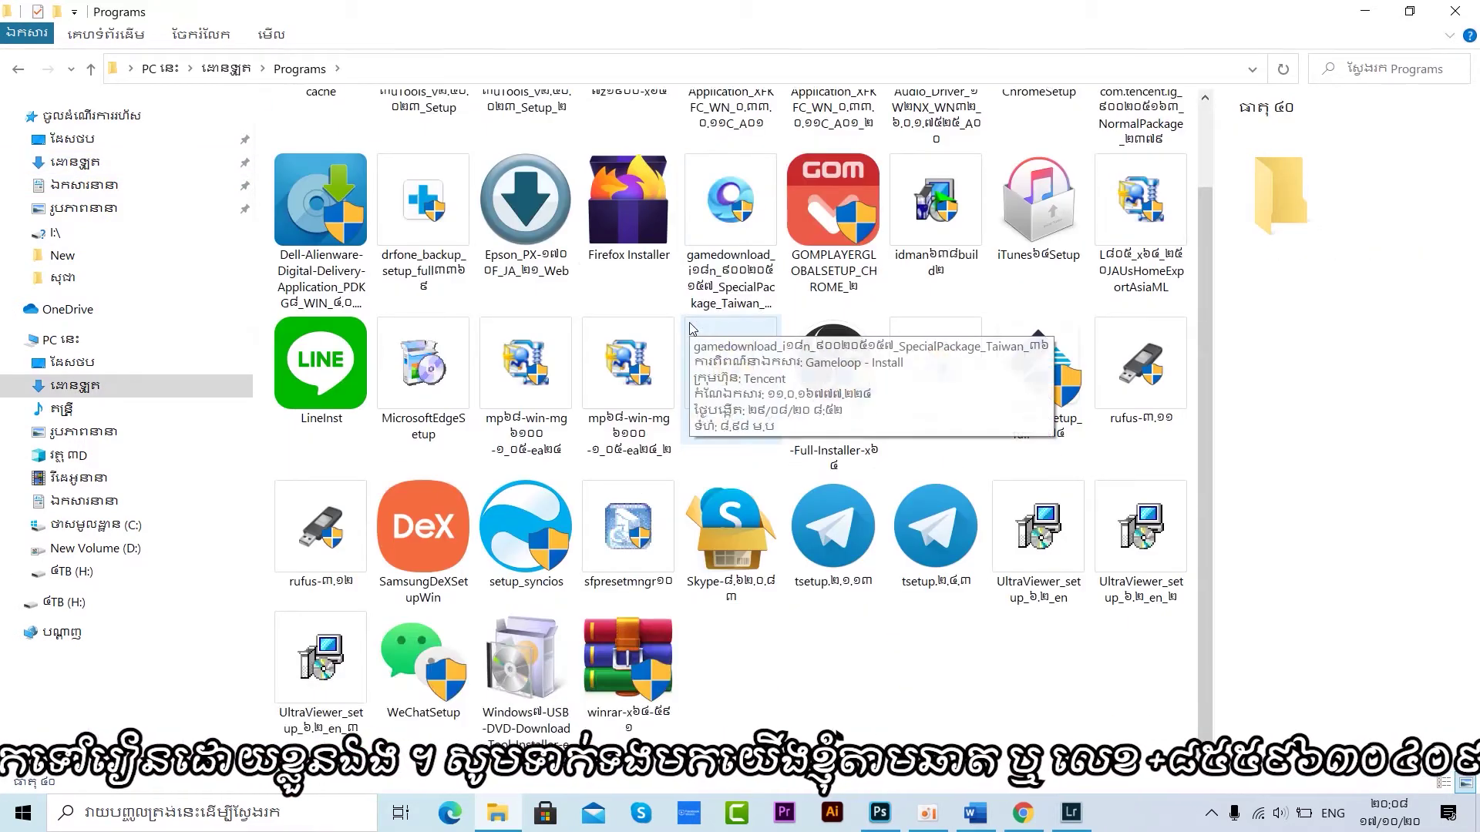
click(1365, 10)
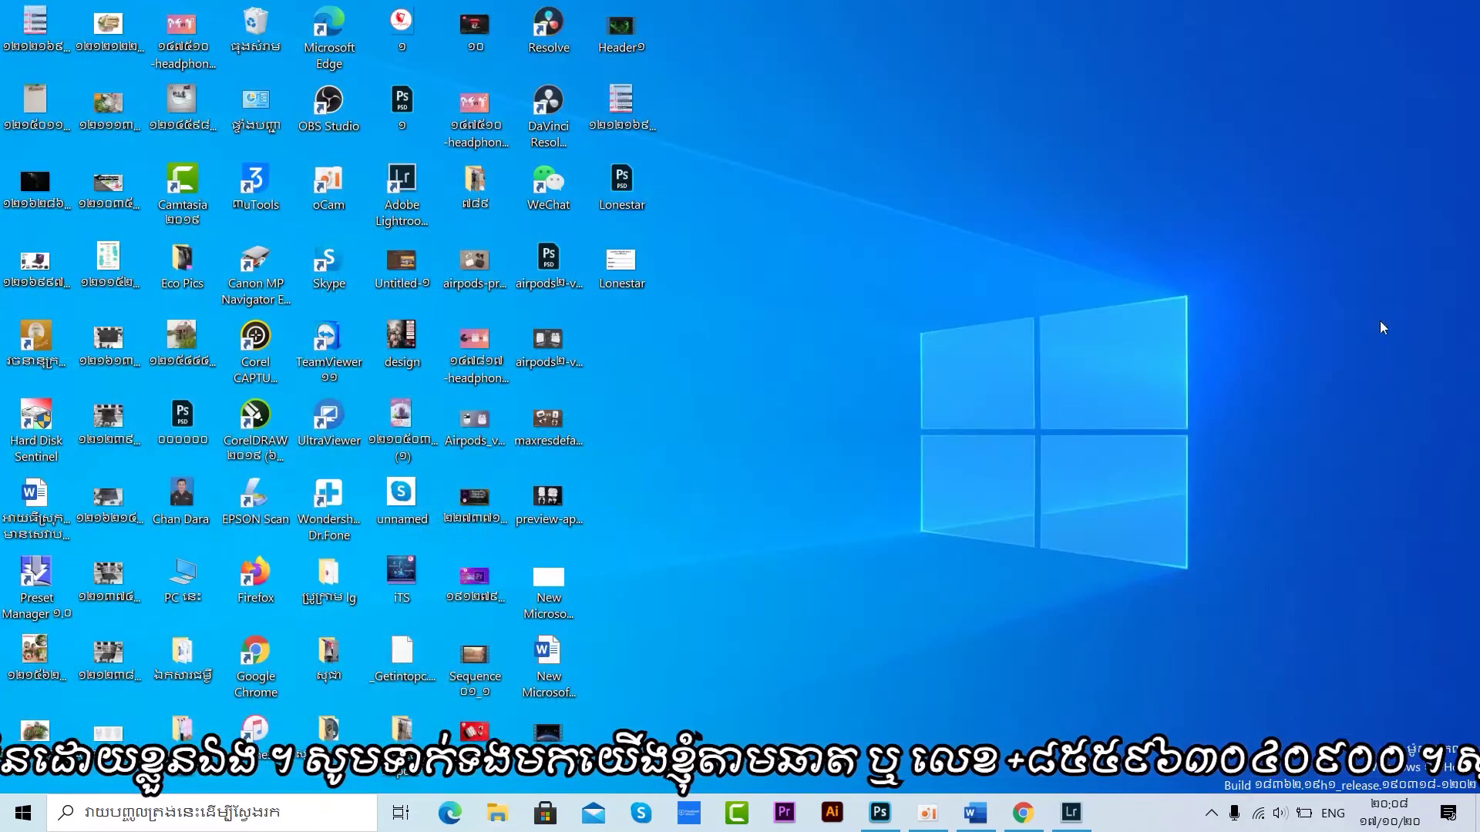
Run the downloaded mp68-win-mg6100 installer from Internet Download Manager, then close its properties and the manager
click(1211, 813)
double_click(1229, 739)
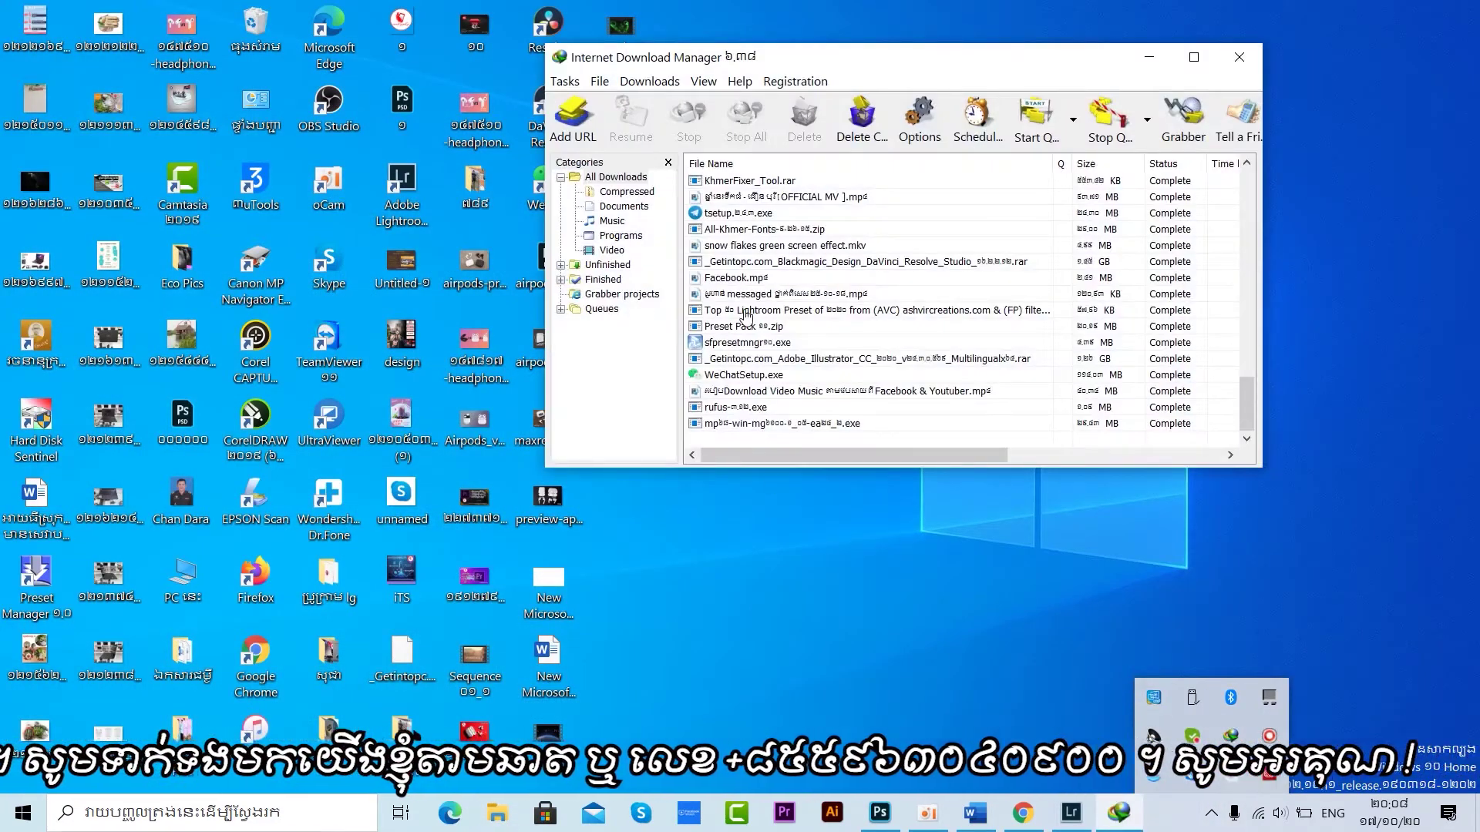
click(781, 425)
double_click(780, 426)
click(964, 441)
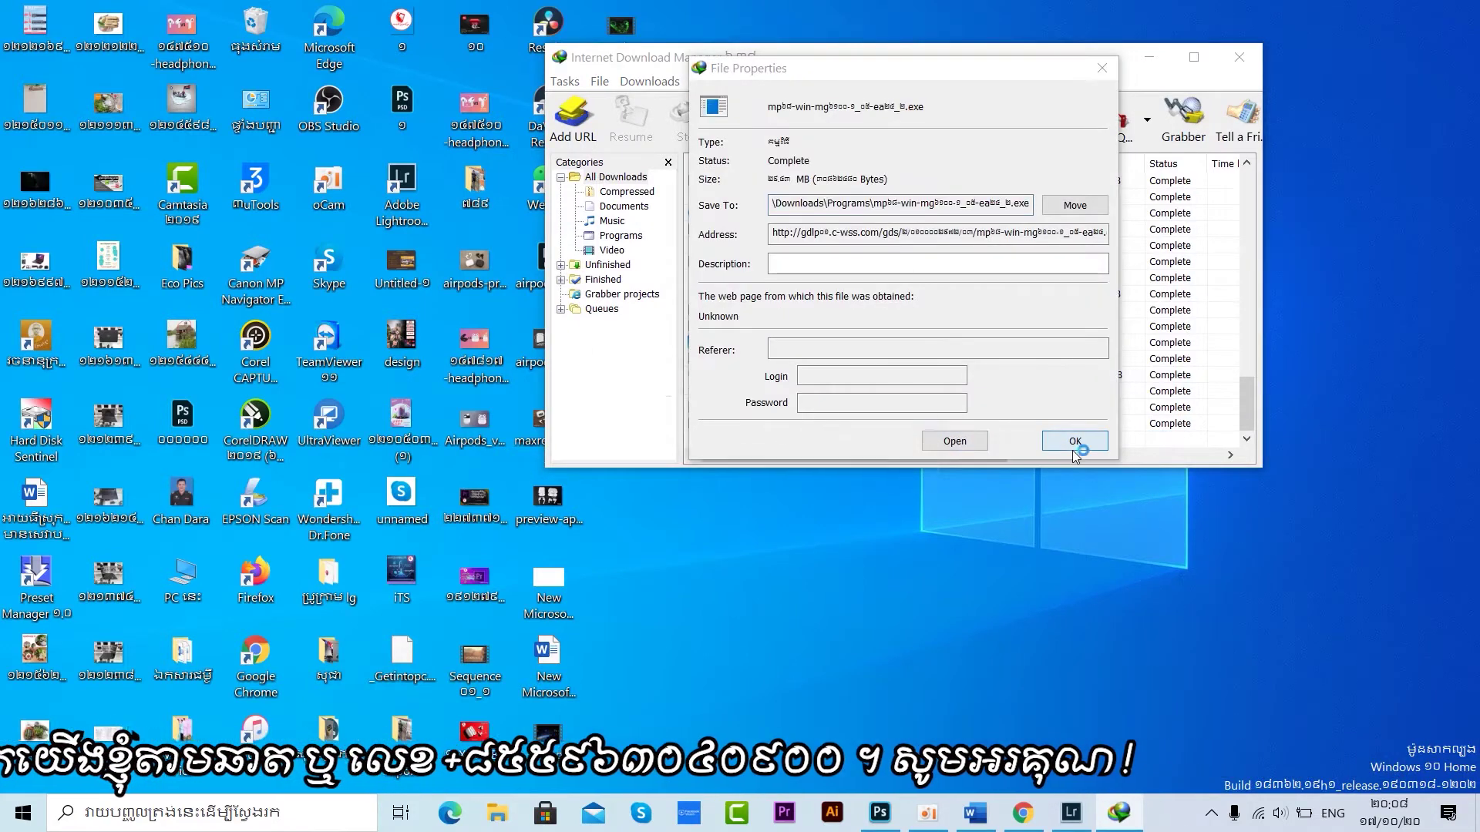
click(1076, 442)
click(1239, 56)
right_click(1150, 165)
click(1222, 224)
click(900, 427)
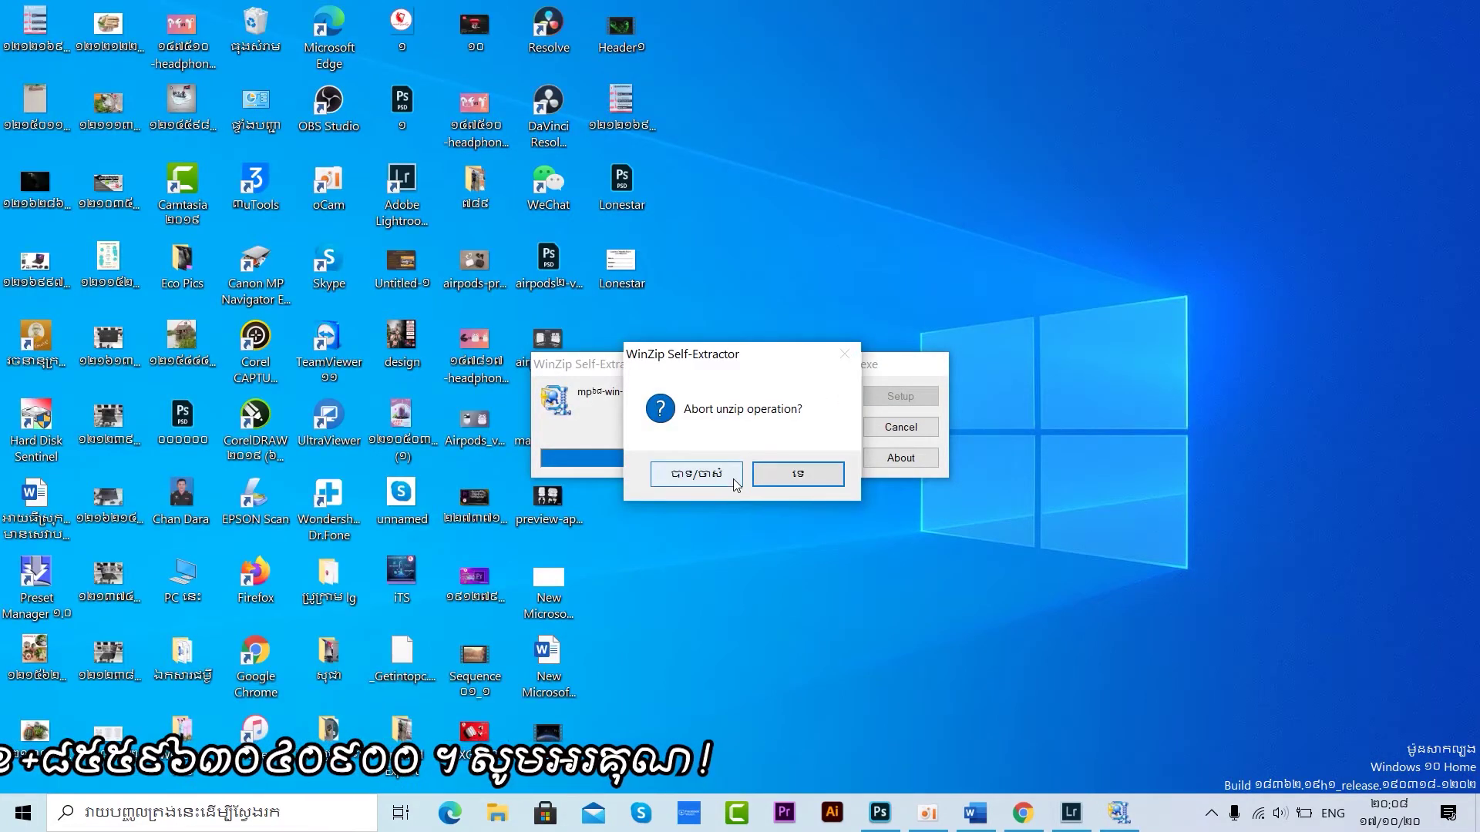
click(776, 484)
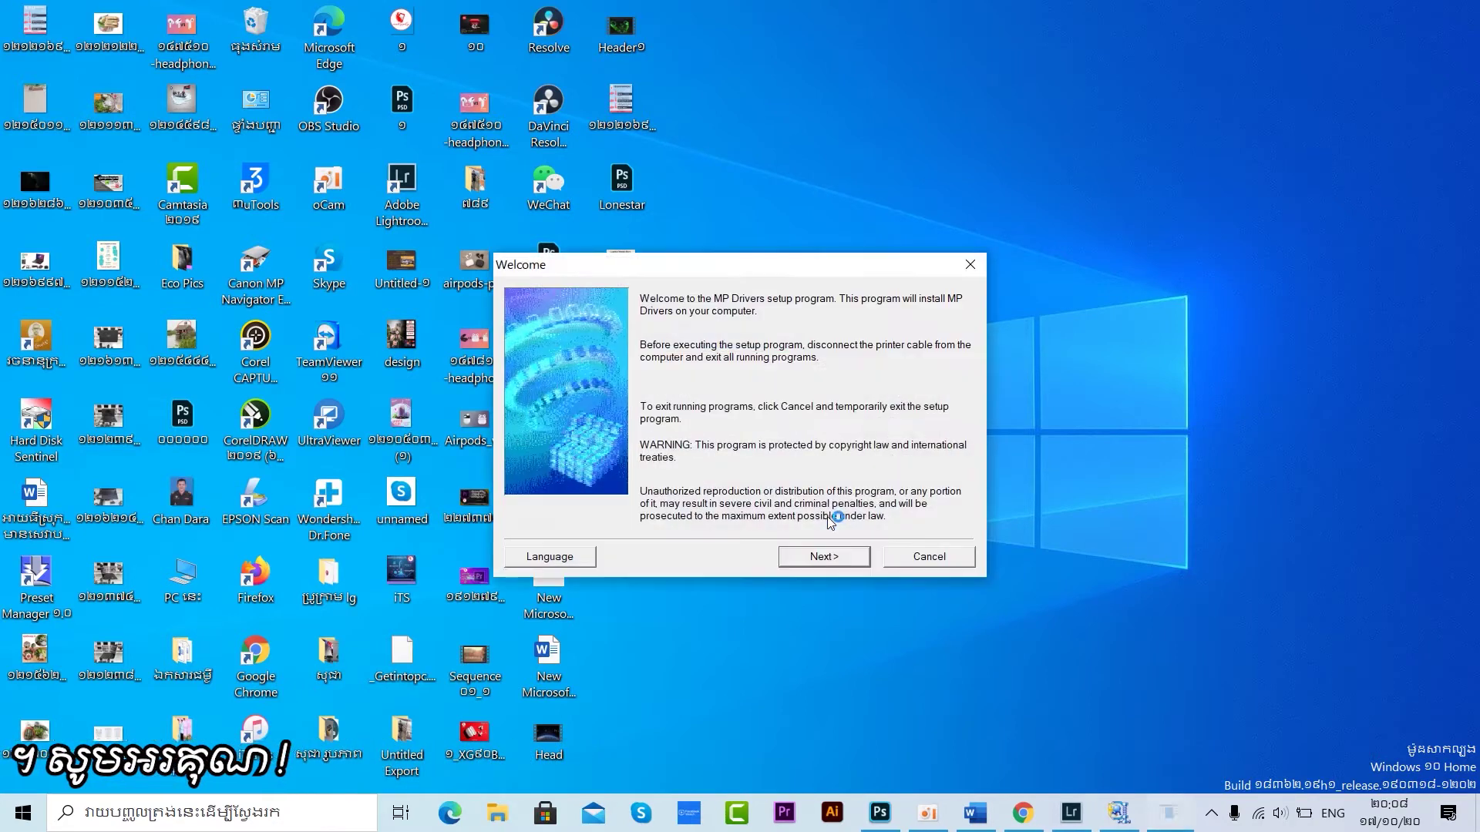
Start the MP Drivers installation with Asia as the place of residence and accept the license agreement
click(844, 561)
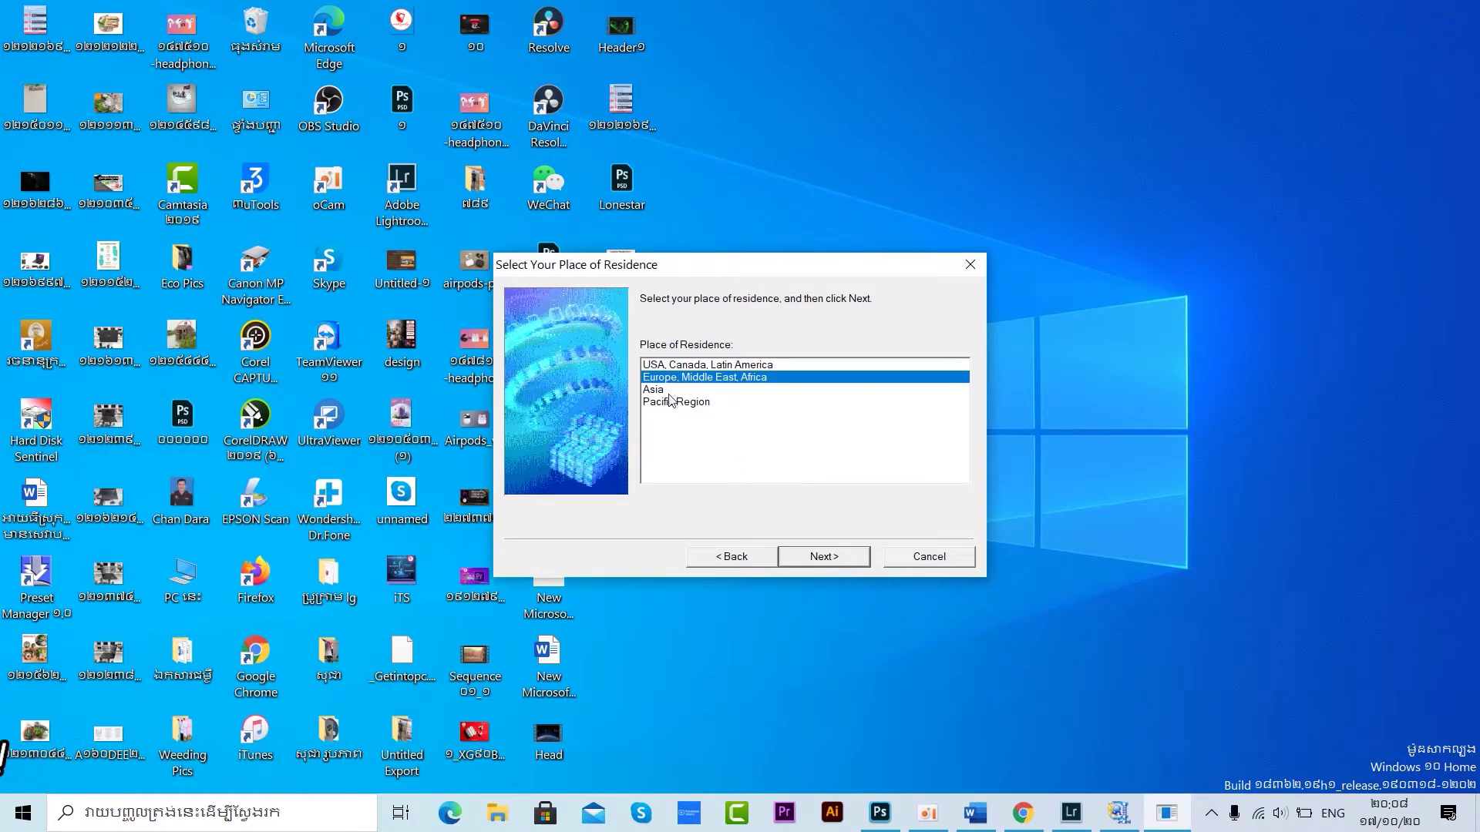
click(674, 394)
click(839, 562)
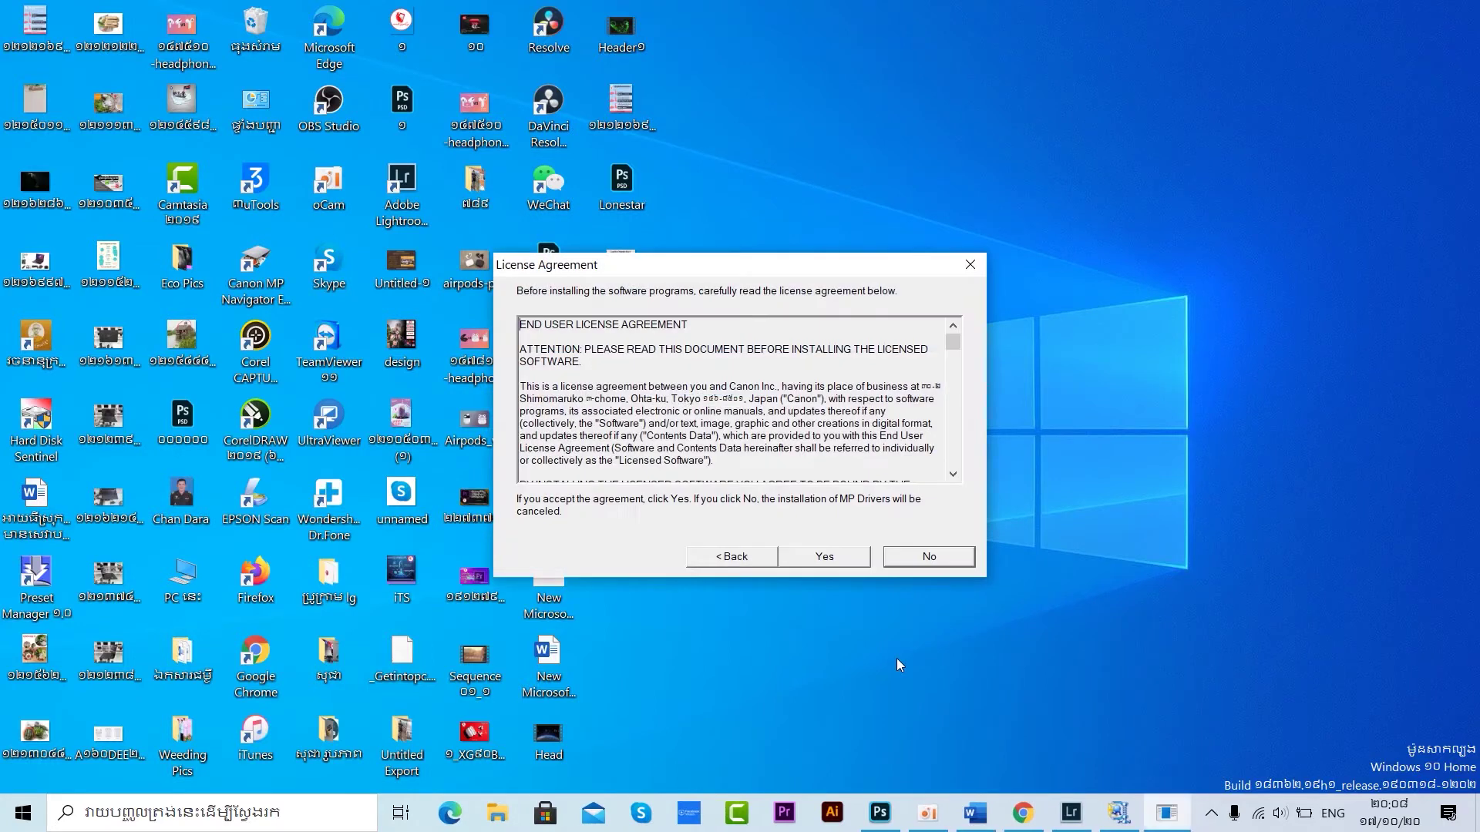
click(823, 560)
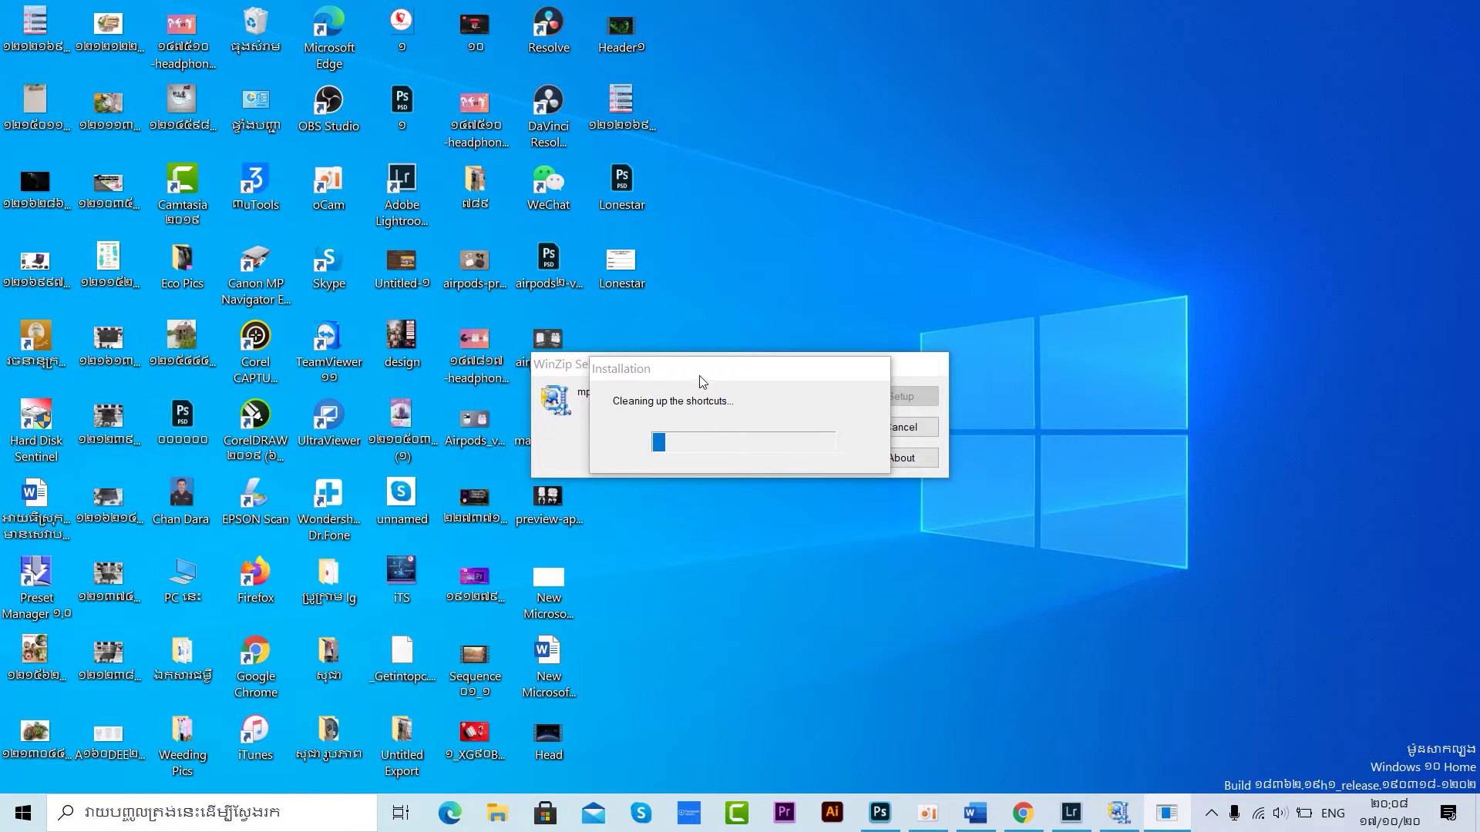
drag(702, 382, 845, 229)
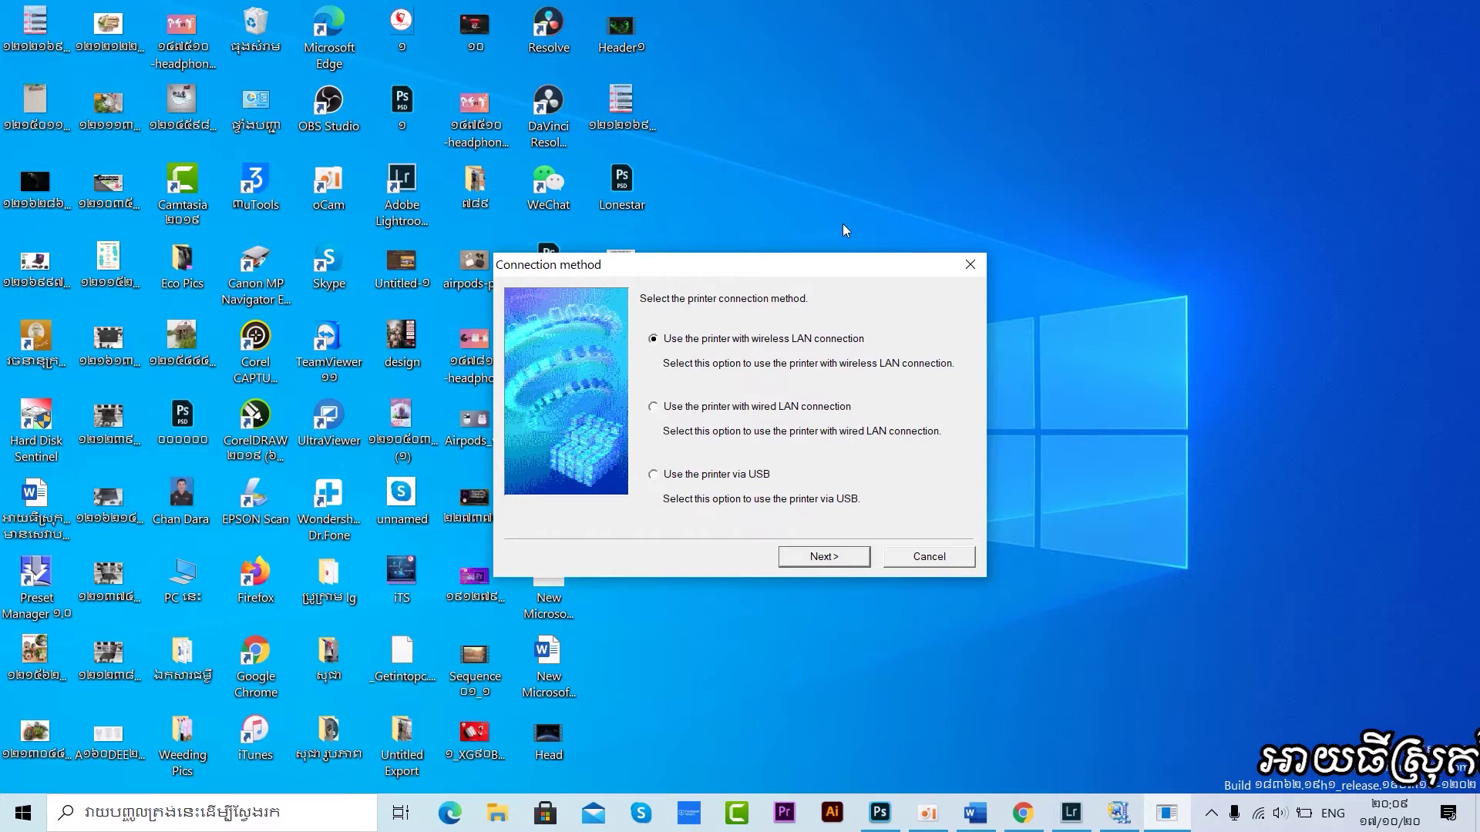
Use the wireless LAN connection method and set up the detected Canon MG6100 series printer
drag(740, 264, 767, 200)
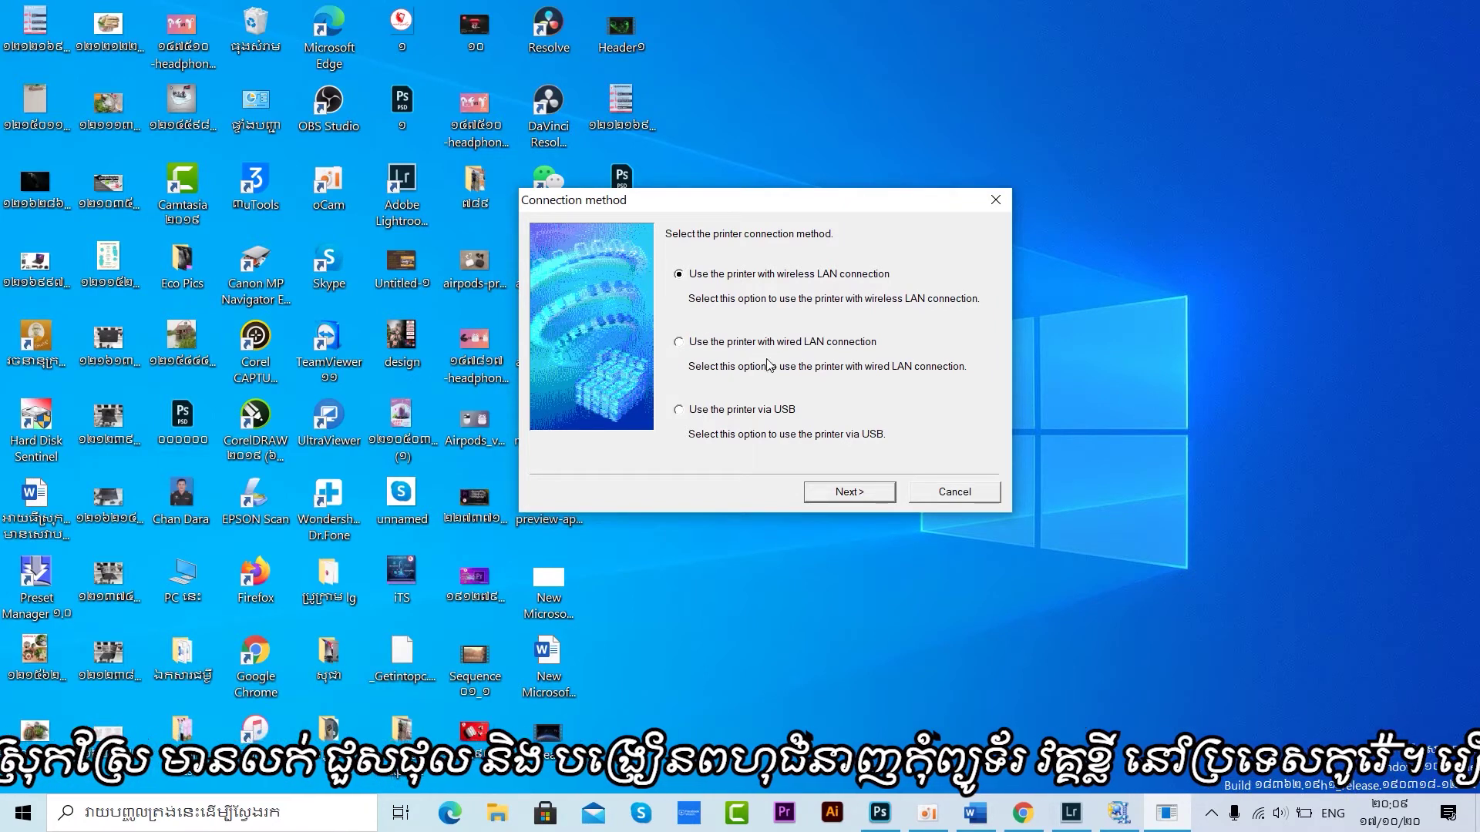
drag(650, 214, 625, 261)
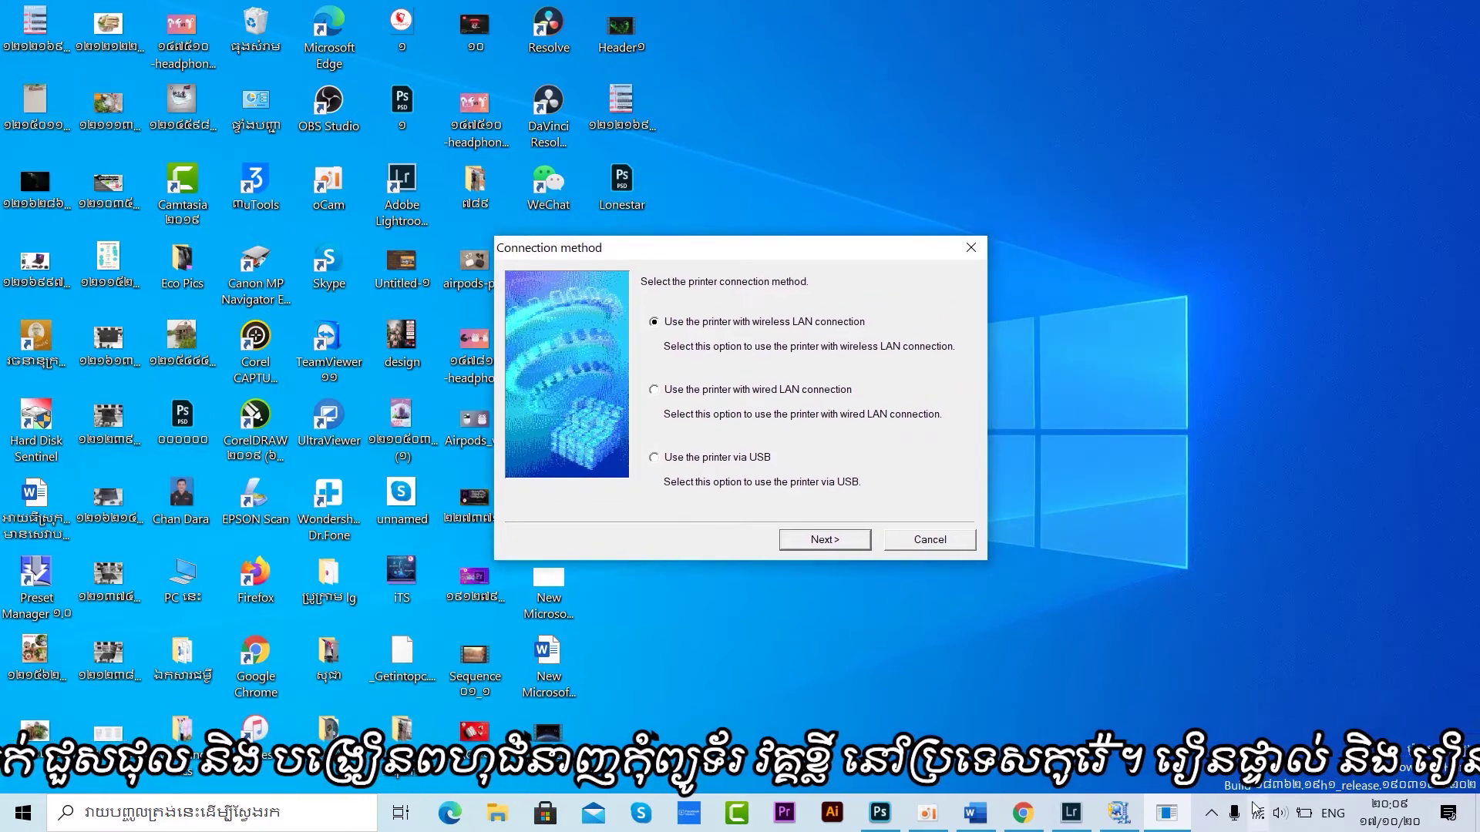
drag(706, 252, 656, 203)
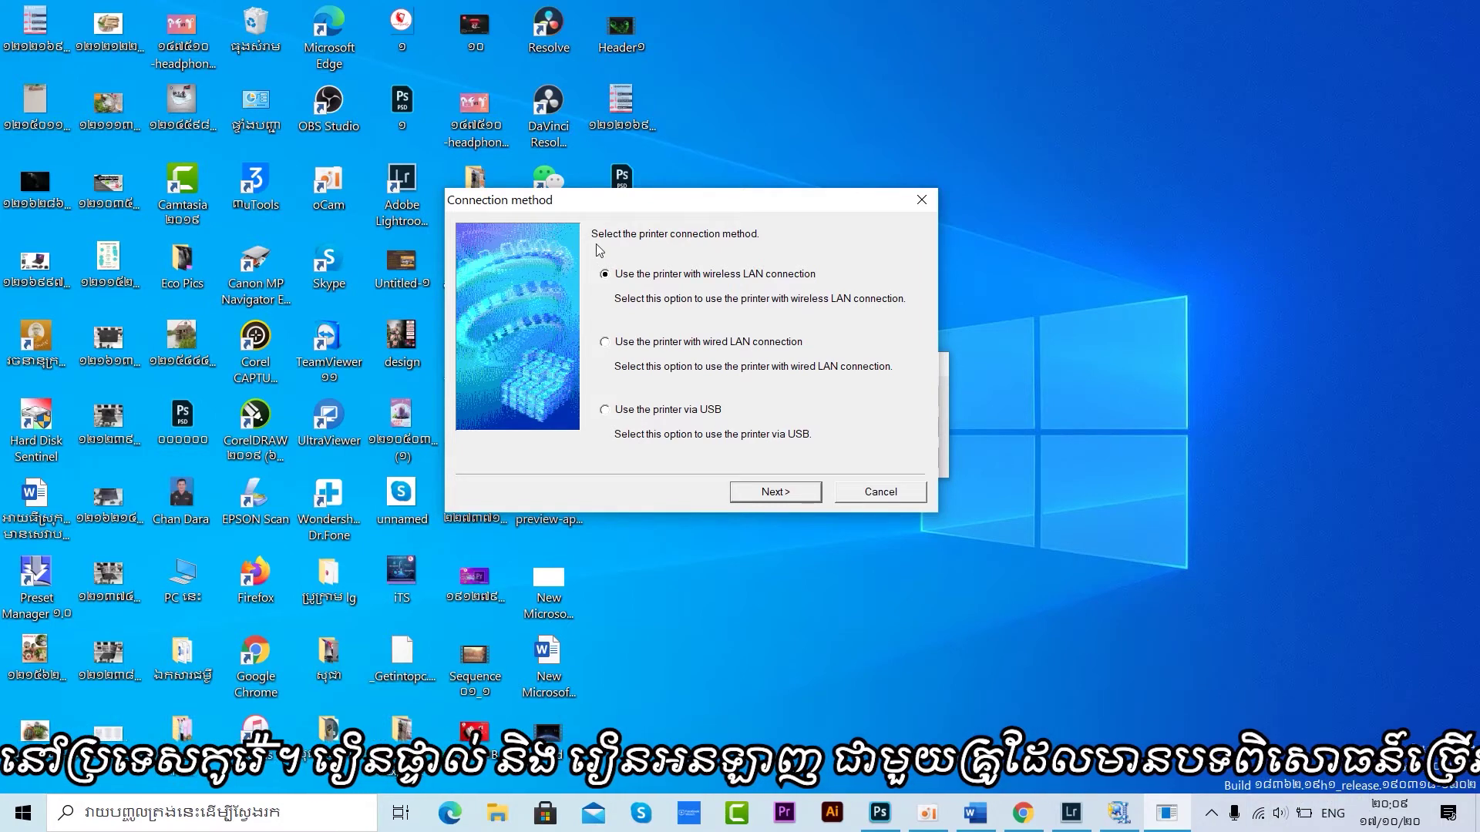
drag(596, 209, 625, 232)
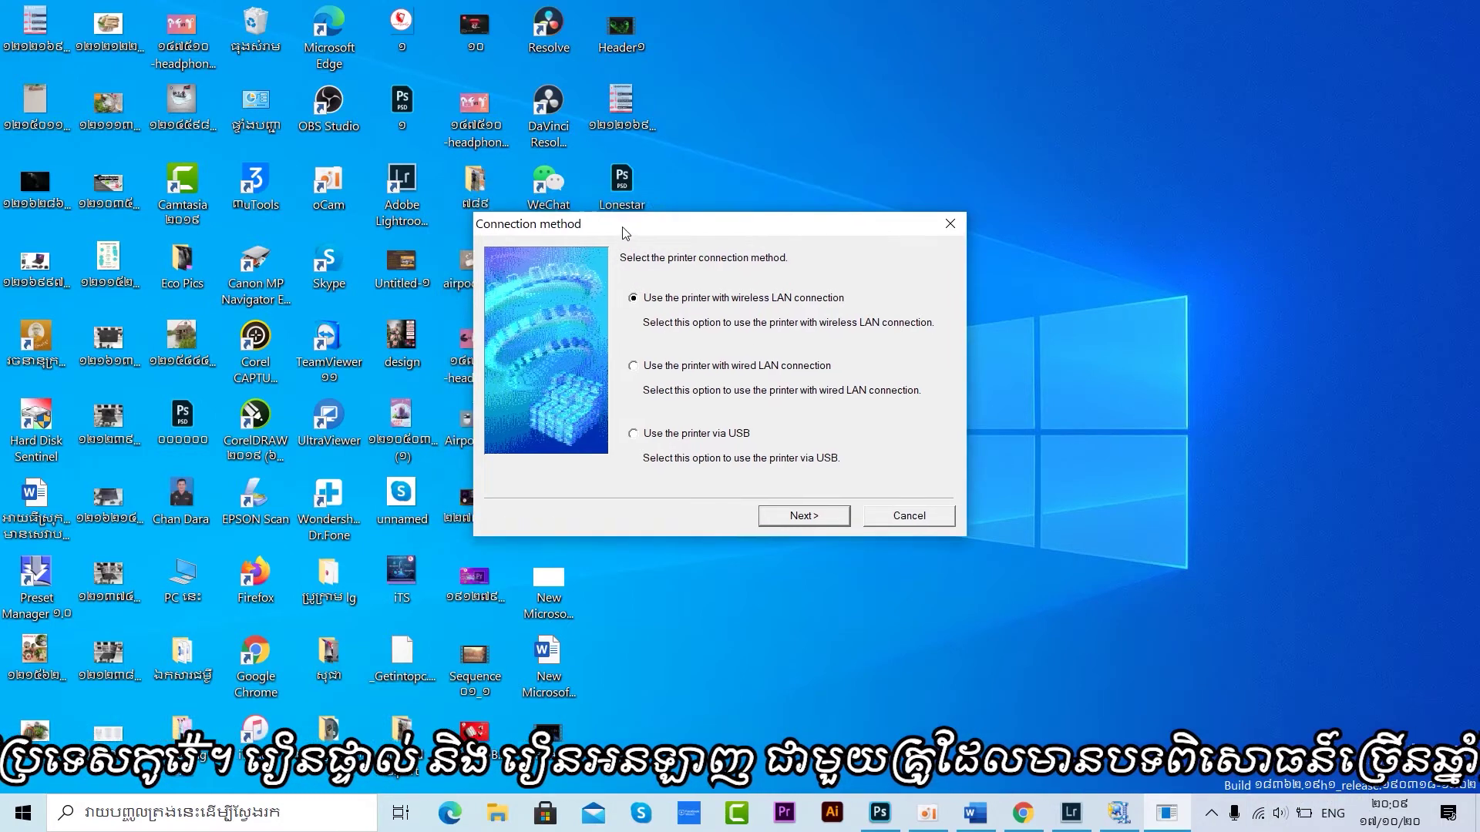
click(804, 516)
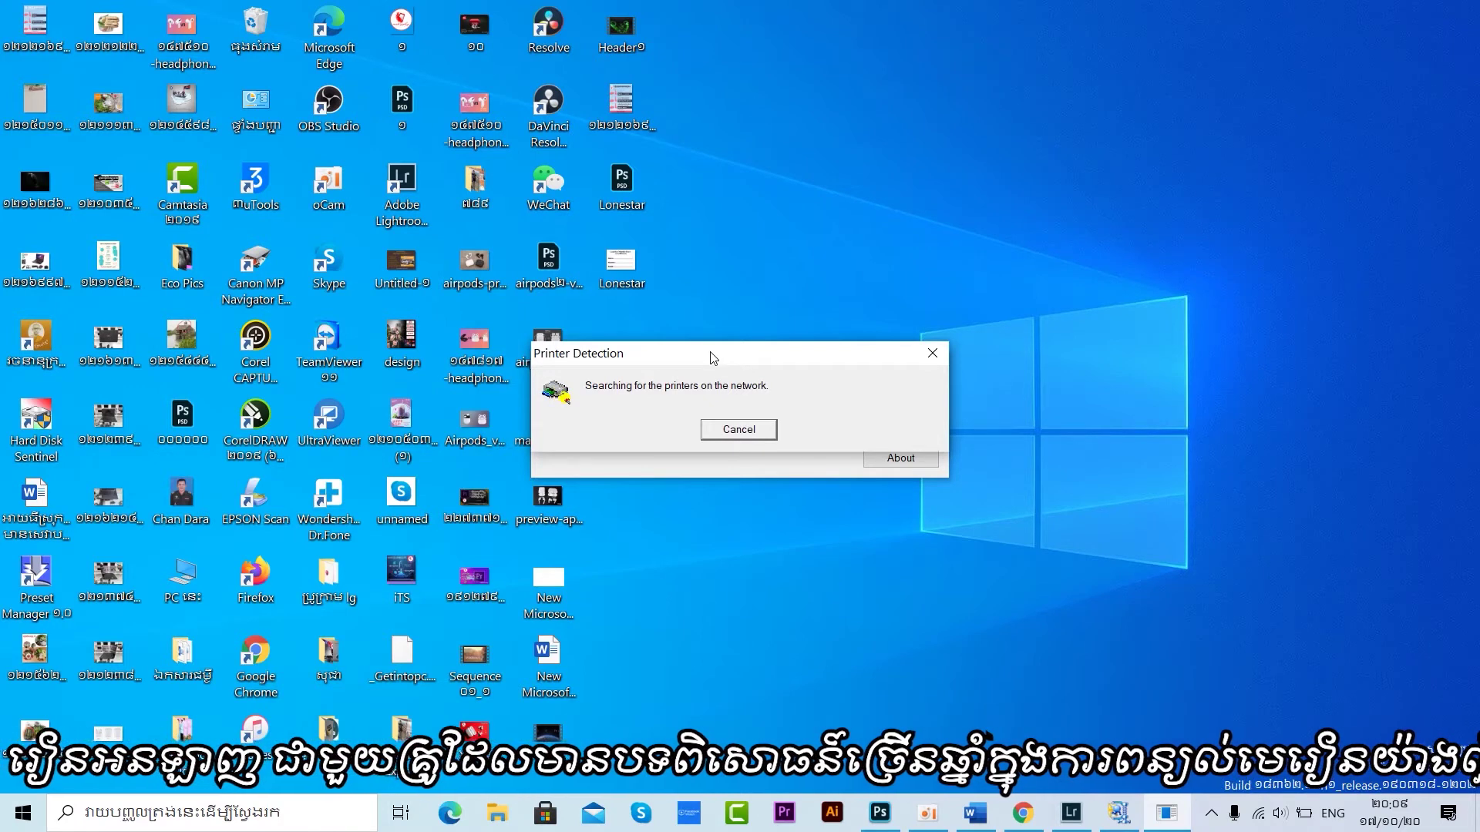
drag(747, 359, 747, 256)
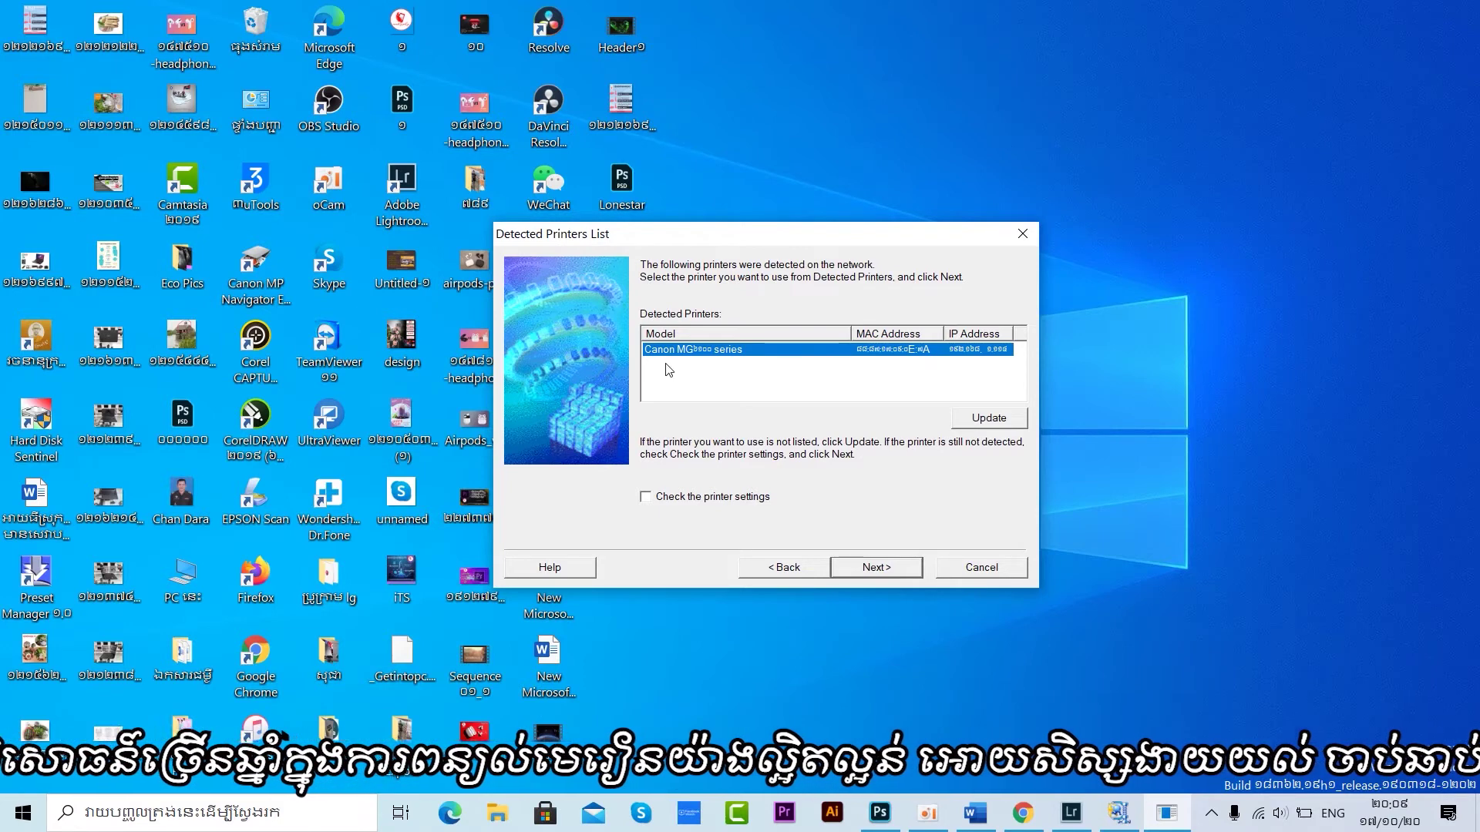
click(875, 568)
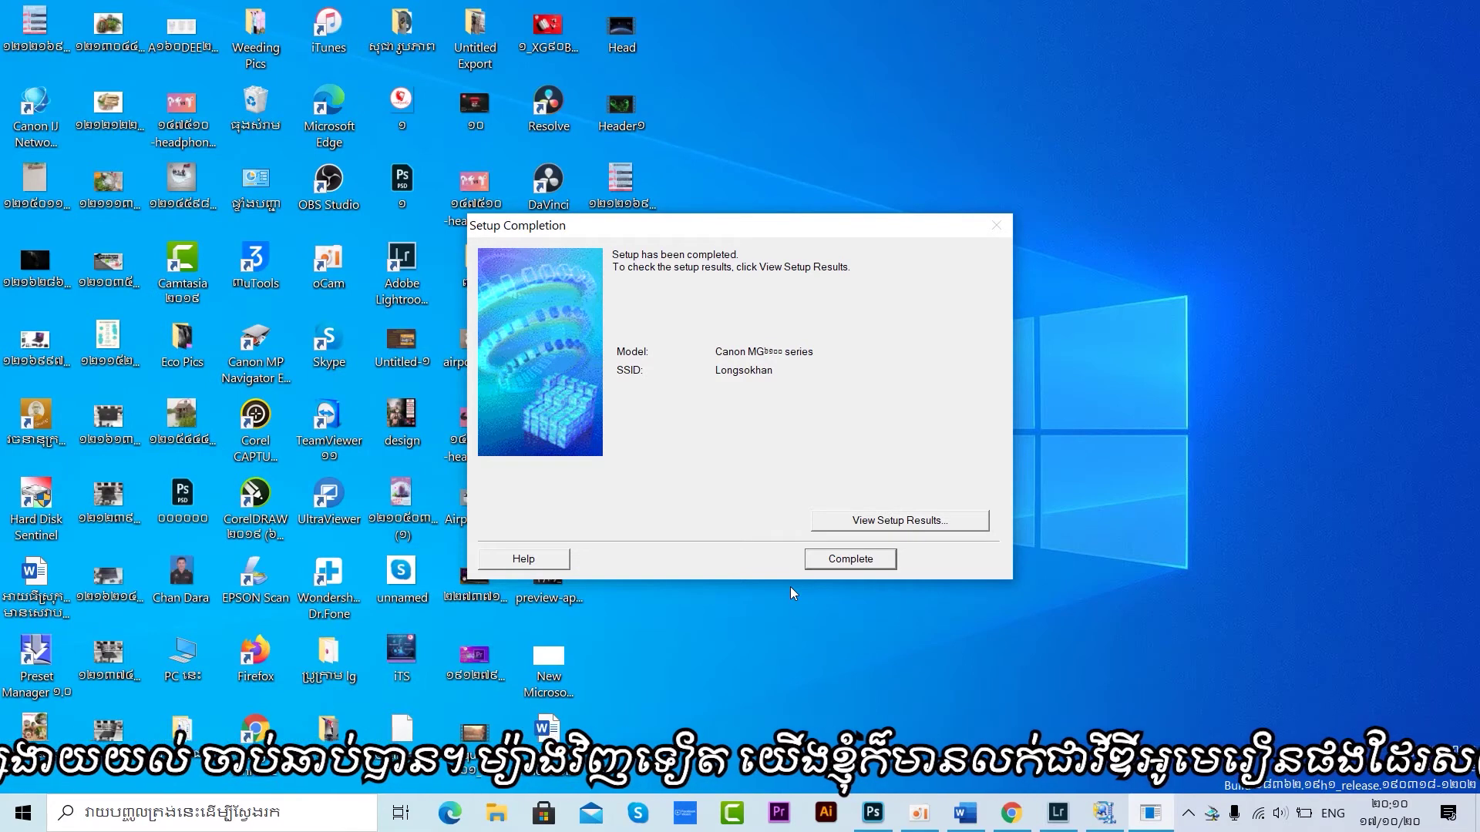
Complete the printer setup and refresh the desktop
mouse_move(716, 229)
mouse_down()
mouse_move(827, 260)
mouse_move(946, 245)
mouse_move(705, 206)
mouse_up()
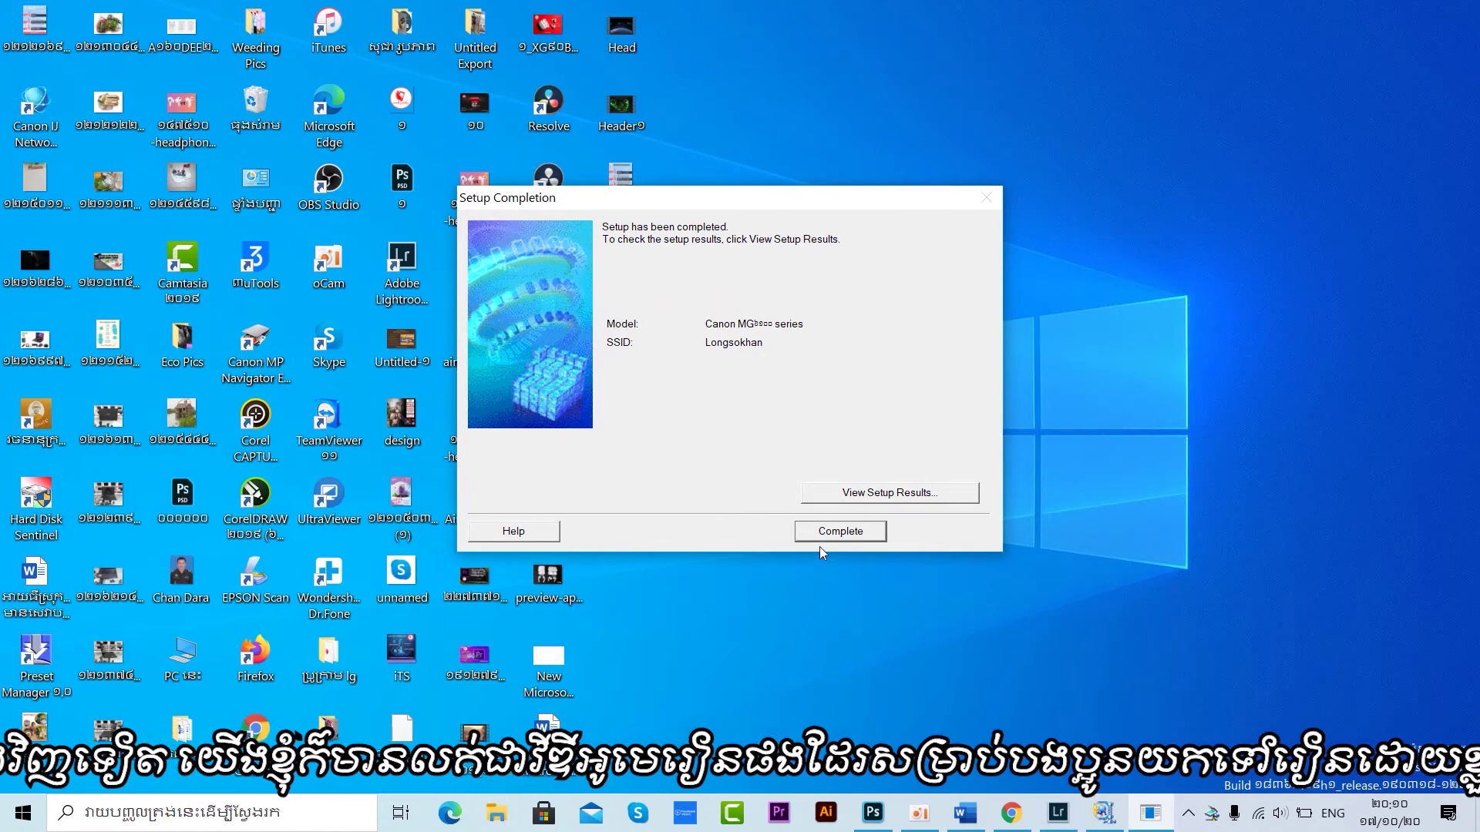
click(840, 531)
right_click(950, 336)
click(970, 396)
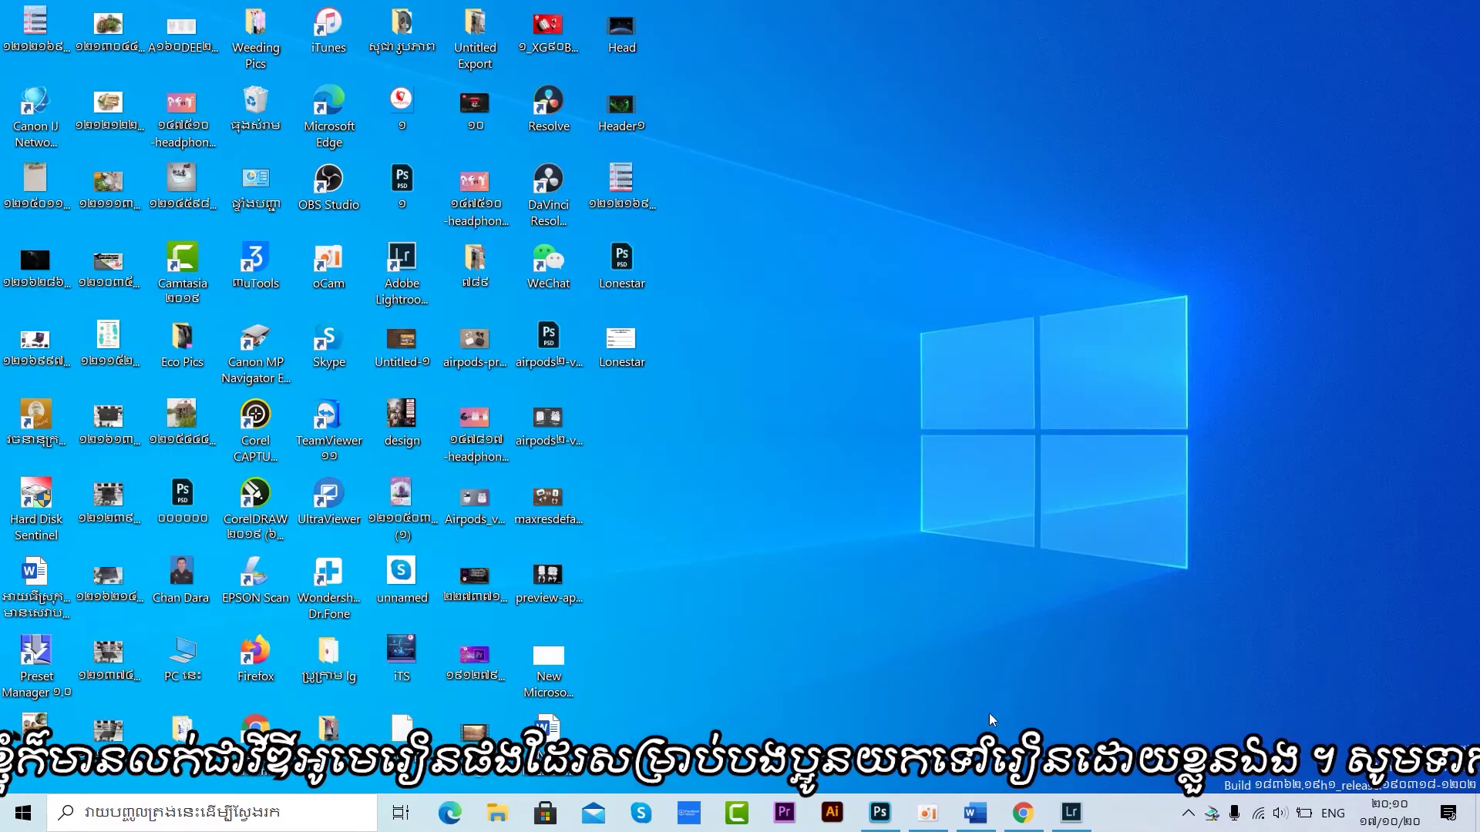
Switch to Photoshop and choose Canon MG6100 series Printer for printing the LoneStar Monthly Draw document
click(880, 813)
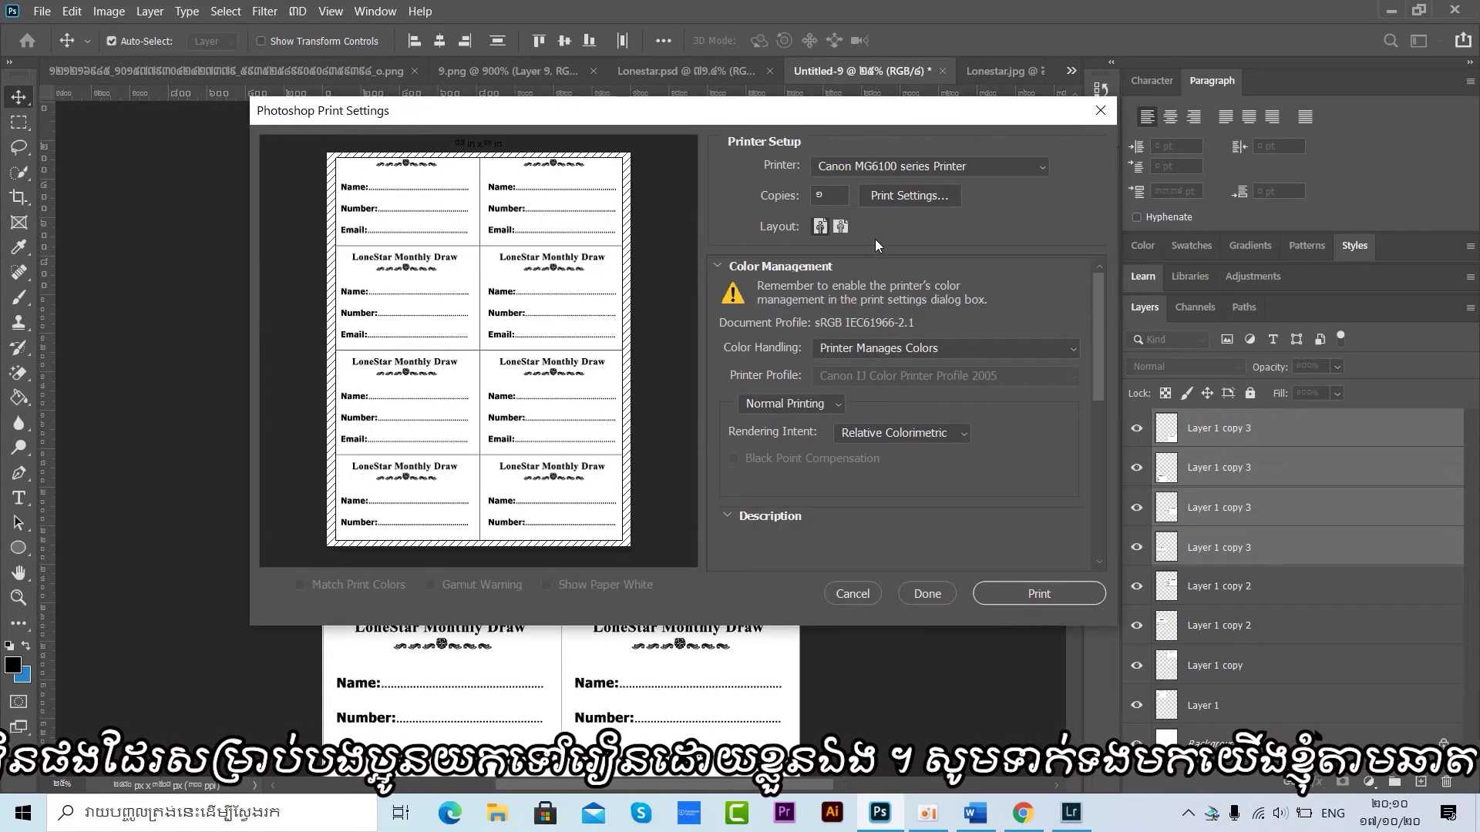
click(834, 163)
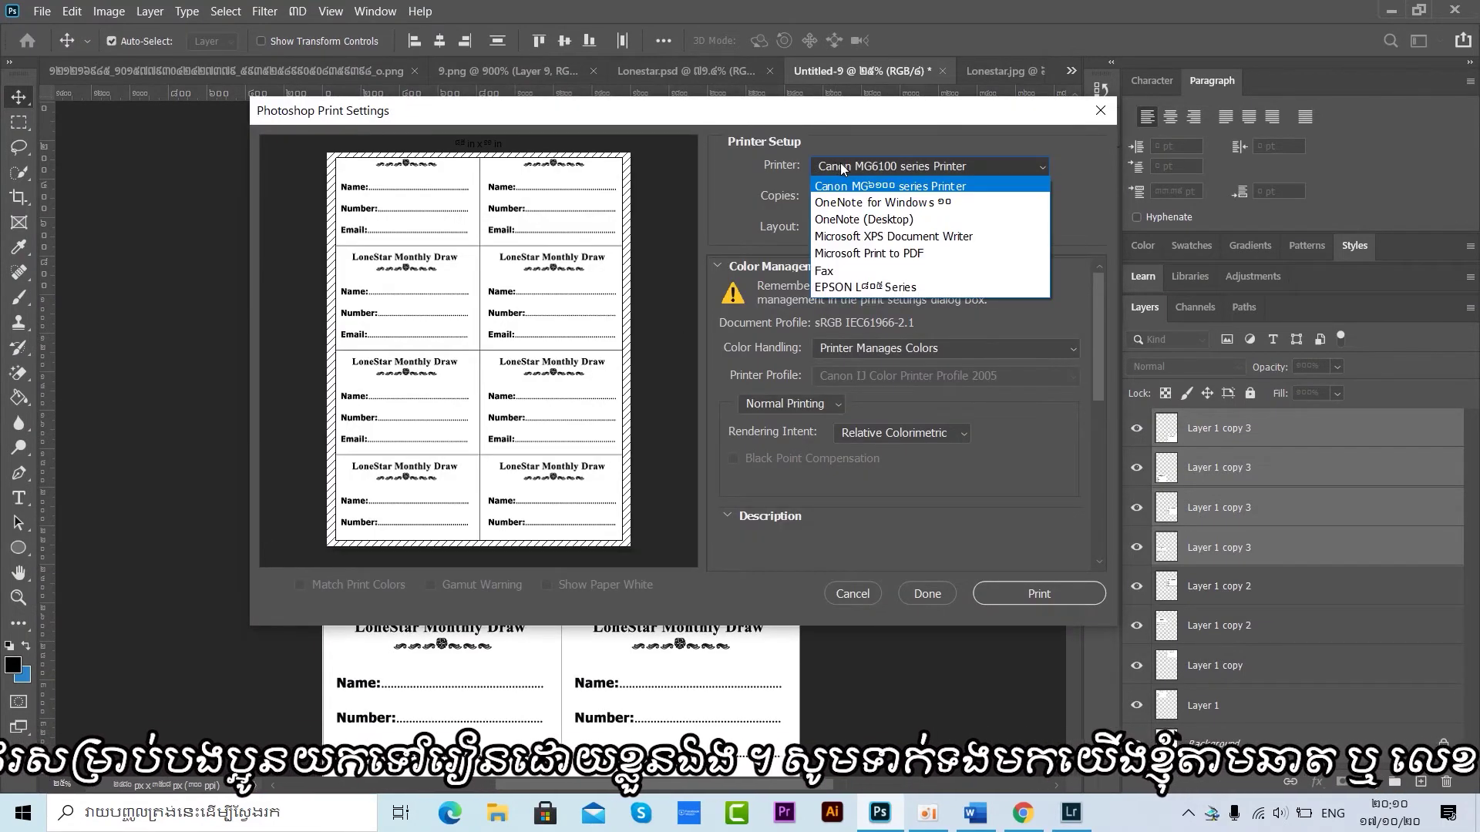
click(910, 185)
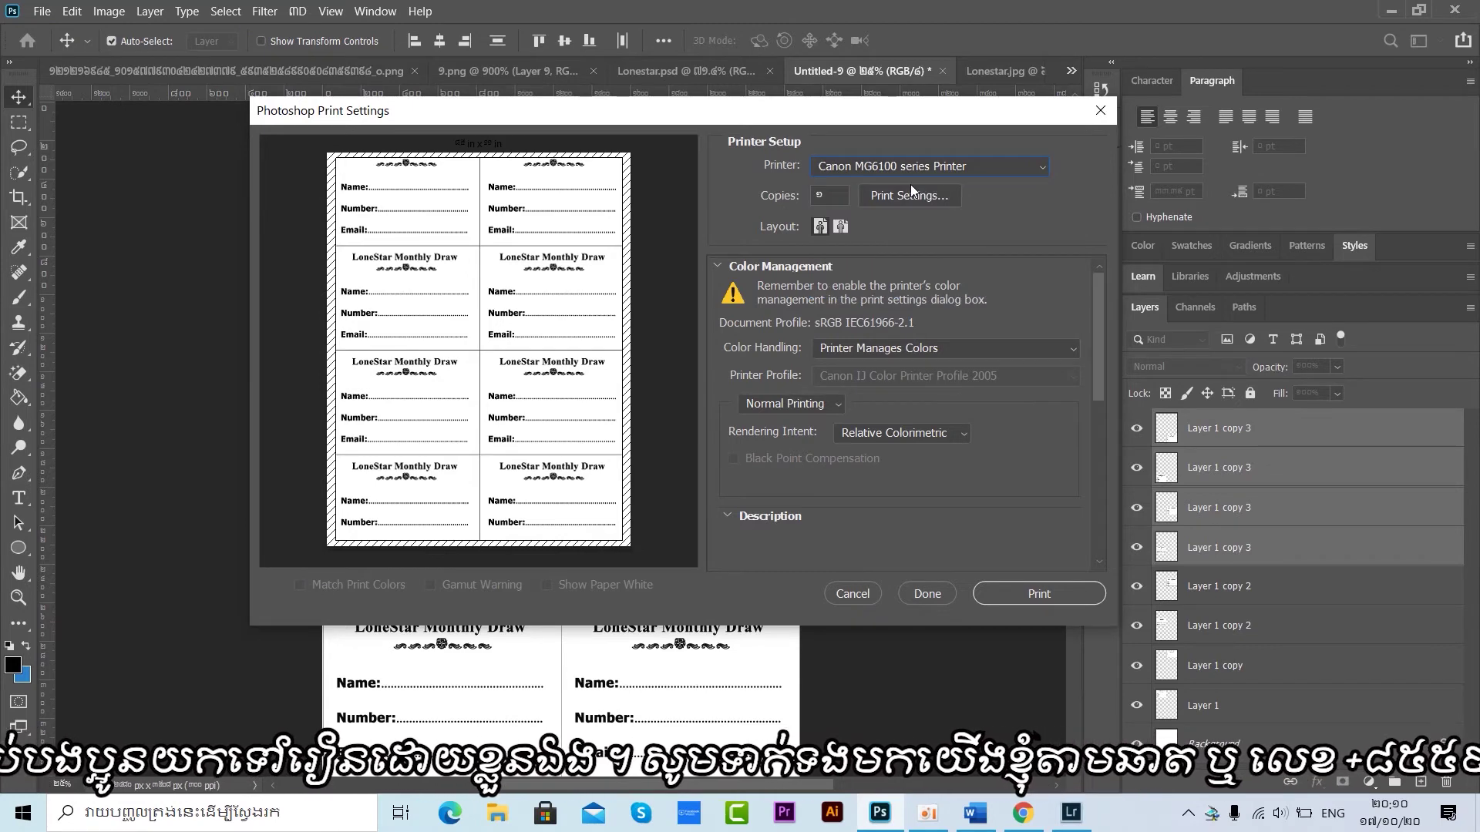
Set the printer paper size to A4 in the printer properties and print the document
click(886, 196)
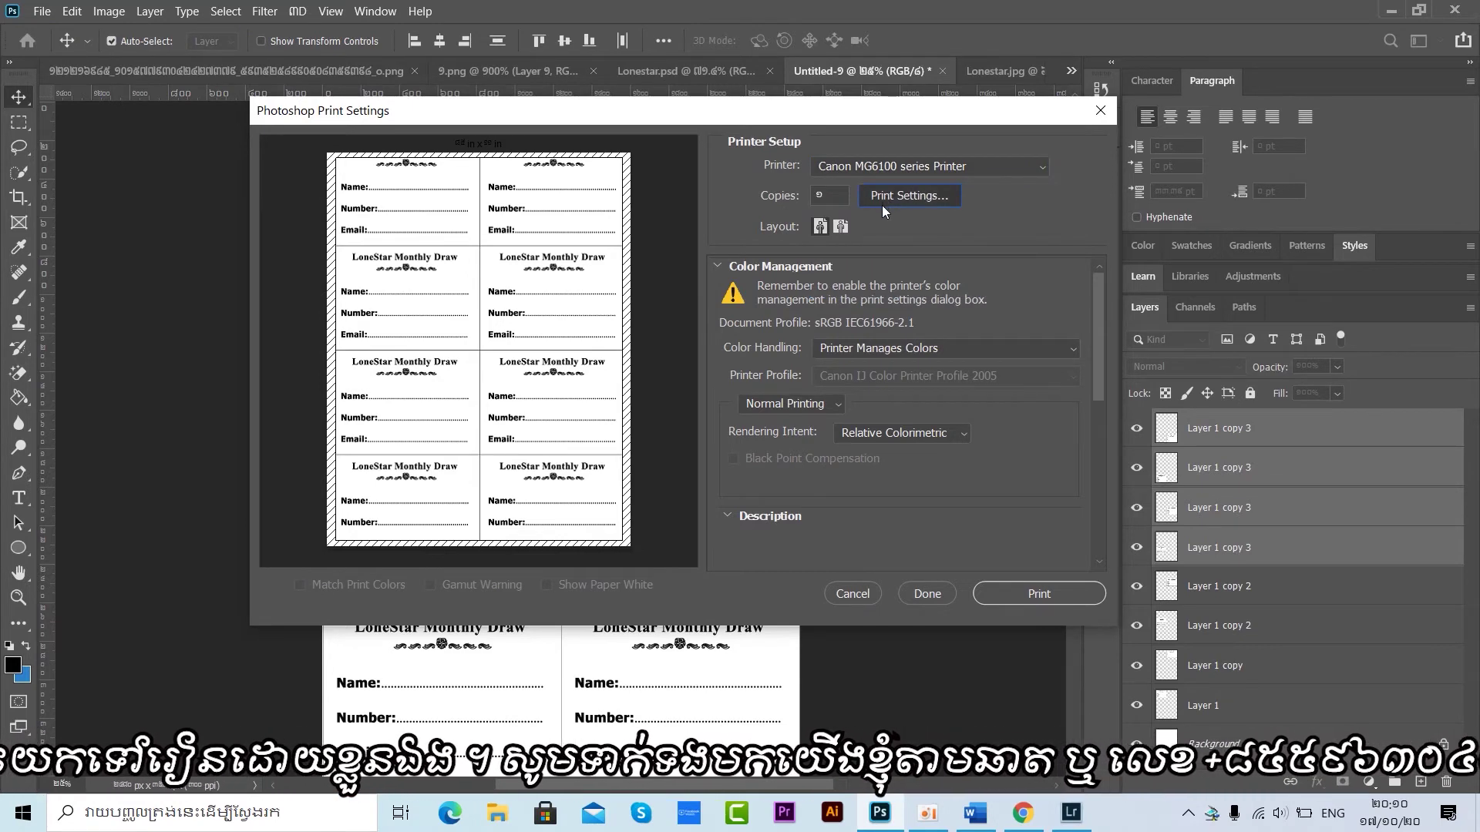
click(694, 459)
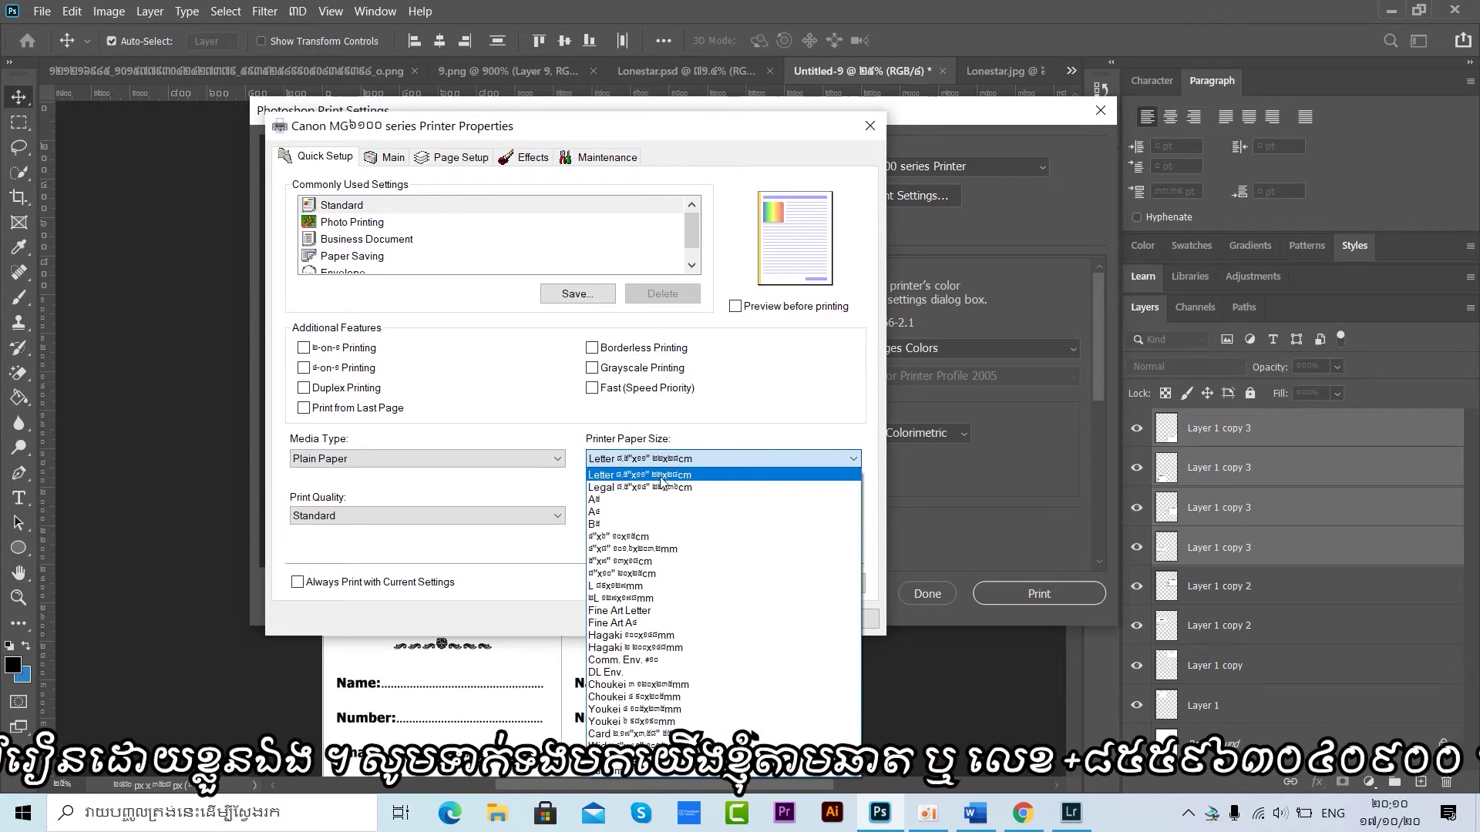
click(653, 512)
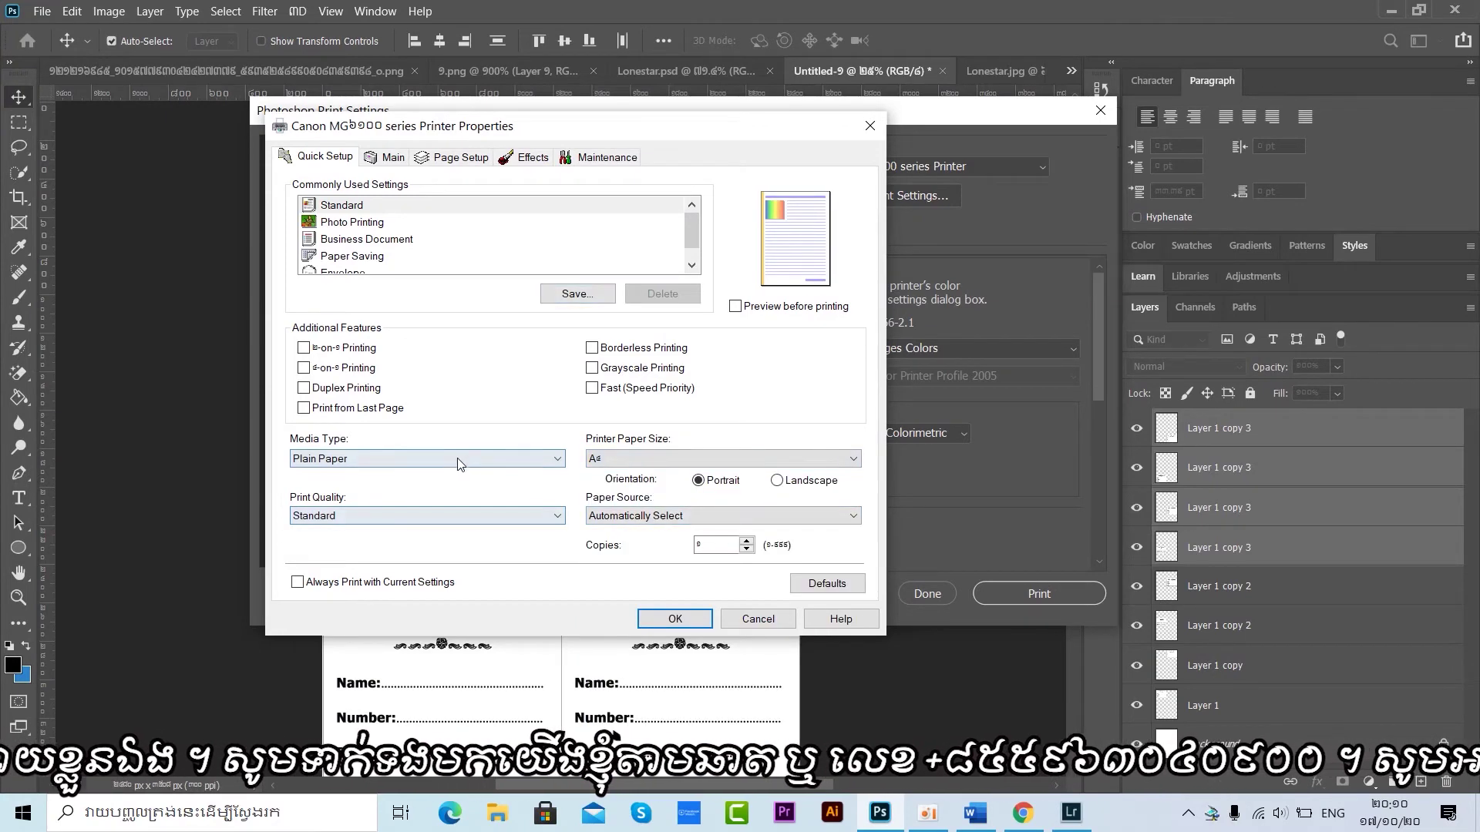
click(675, 618)
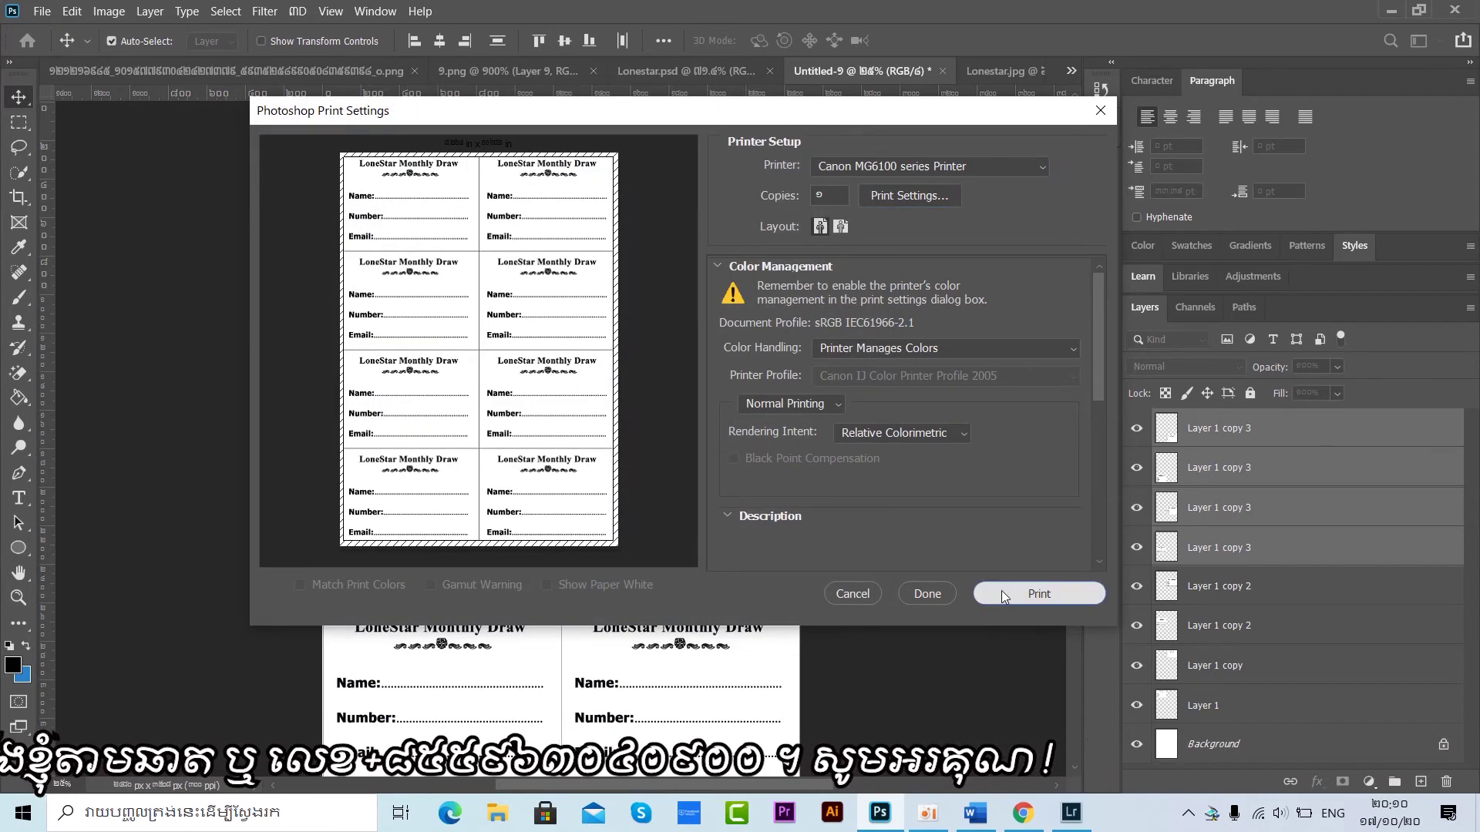
click(1001, 590)
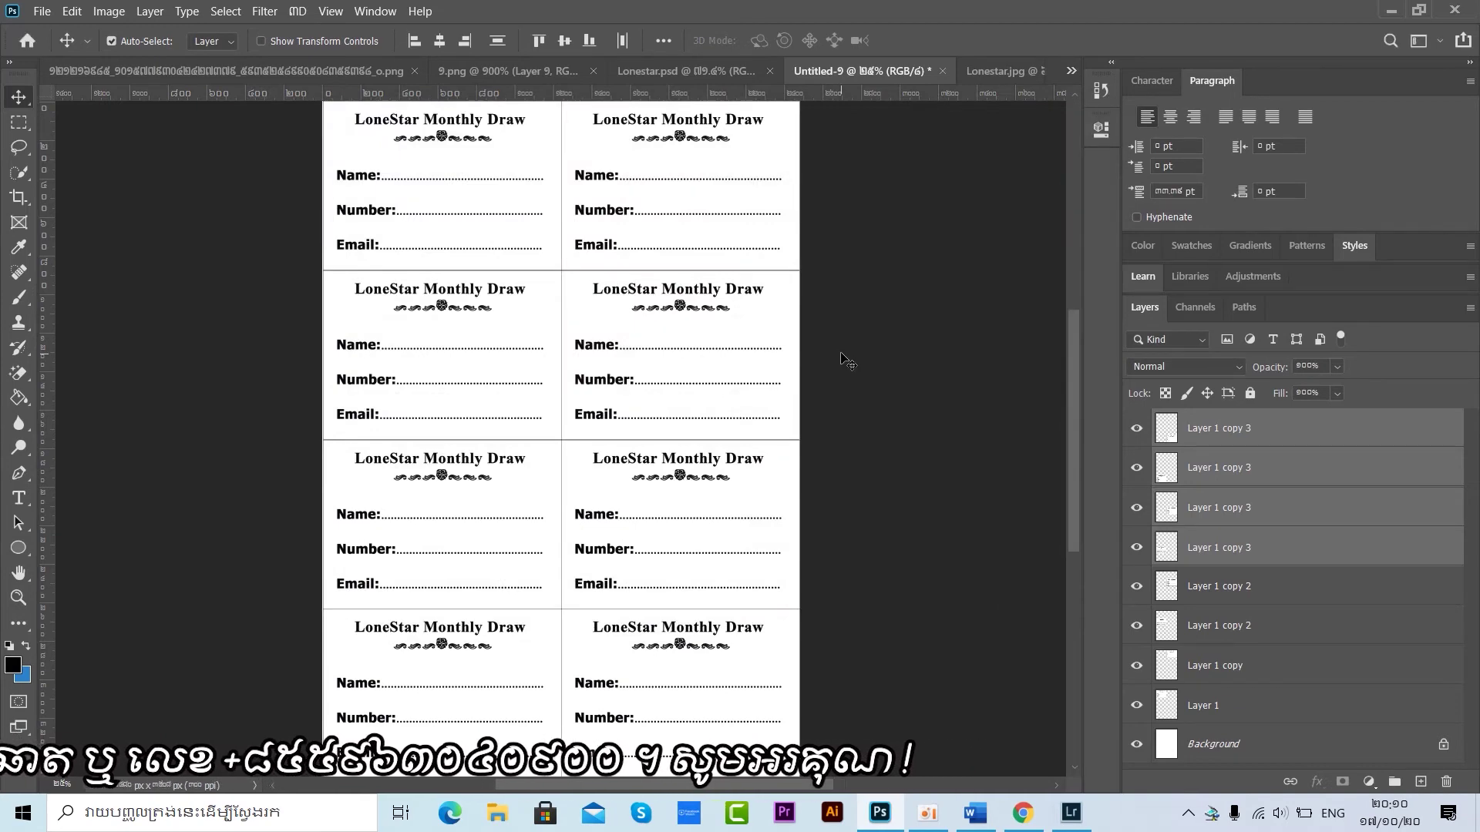
Minimize Photoshop and check the print job's progress in the Canon MG6100 status monitor
click(1393, 17)
right_click(993, 256)
click(1047, 692)
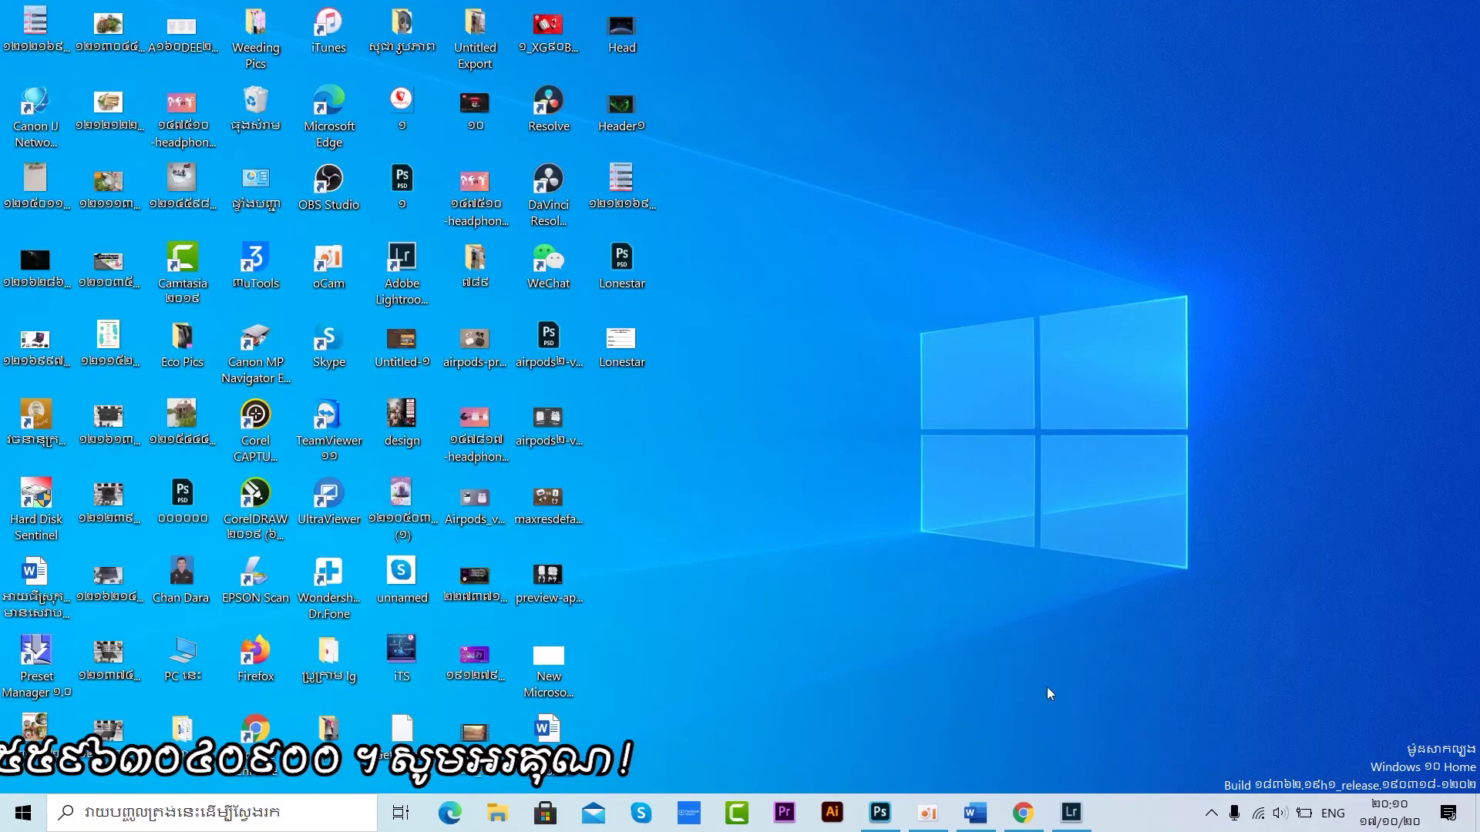
click(1119, 813)
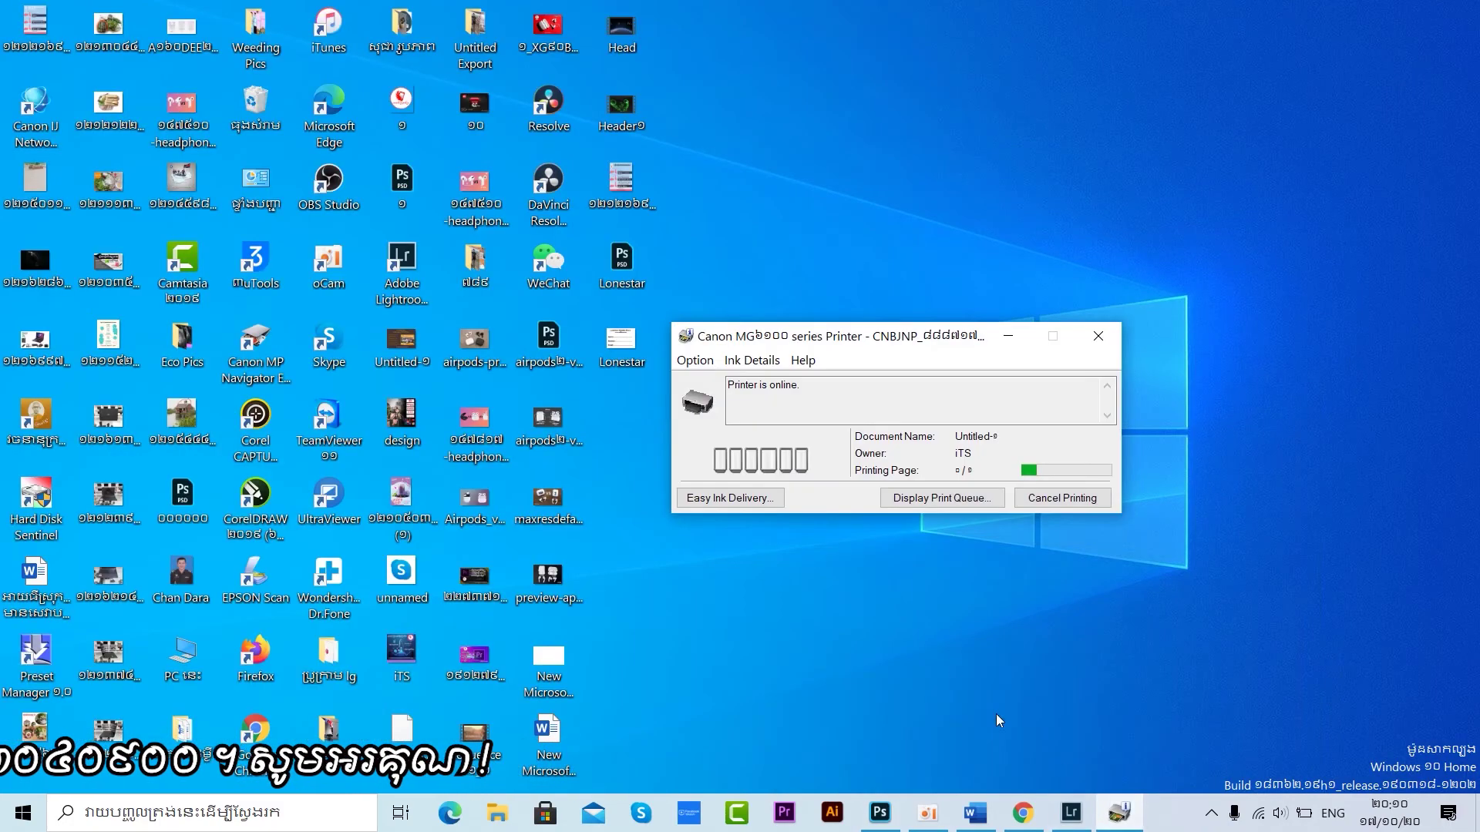
click(880, 813)
click(1393, 17)
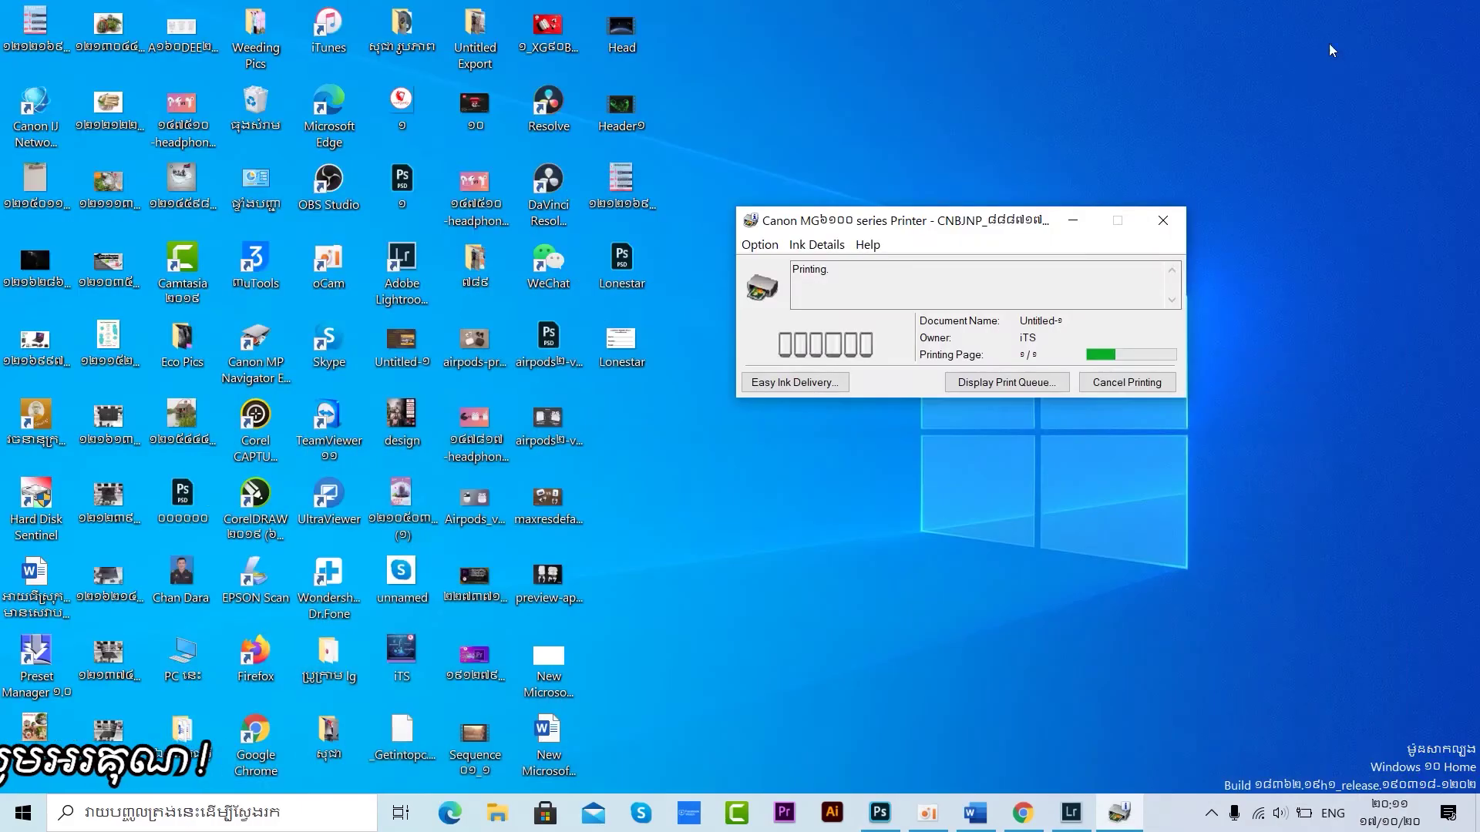